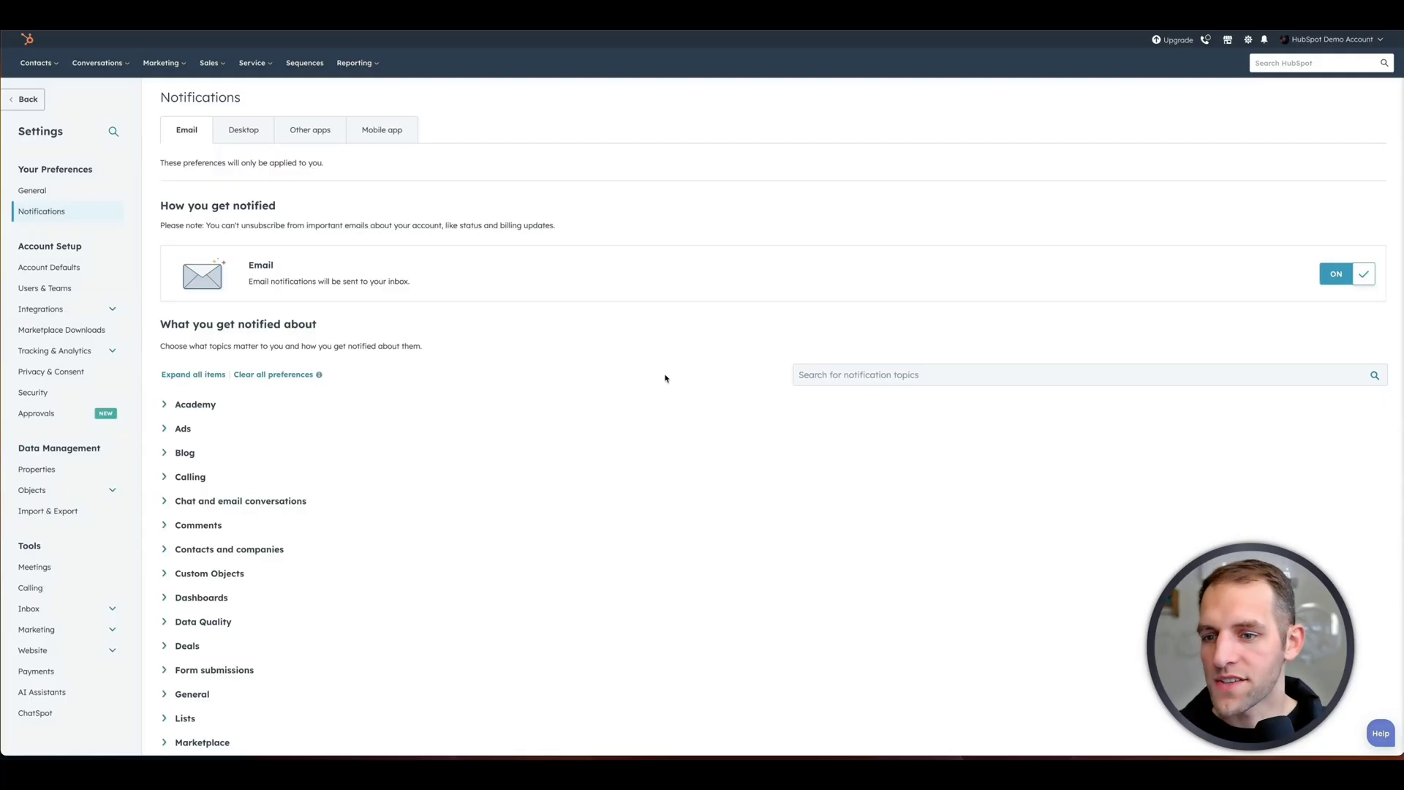
In General > Email preferences, turn on Sales Notifications for this browser.
{"action": "left_click", "coordinate": [38, 193]}
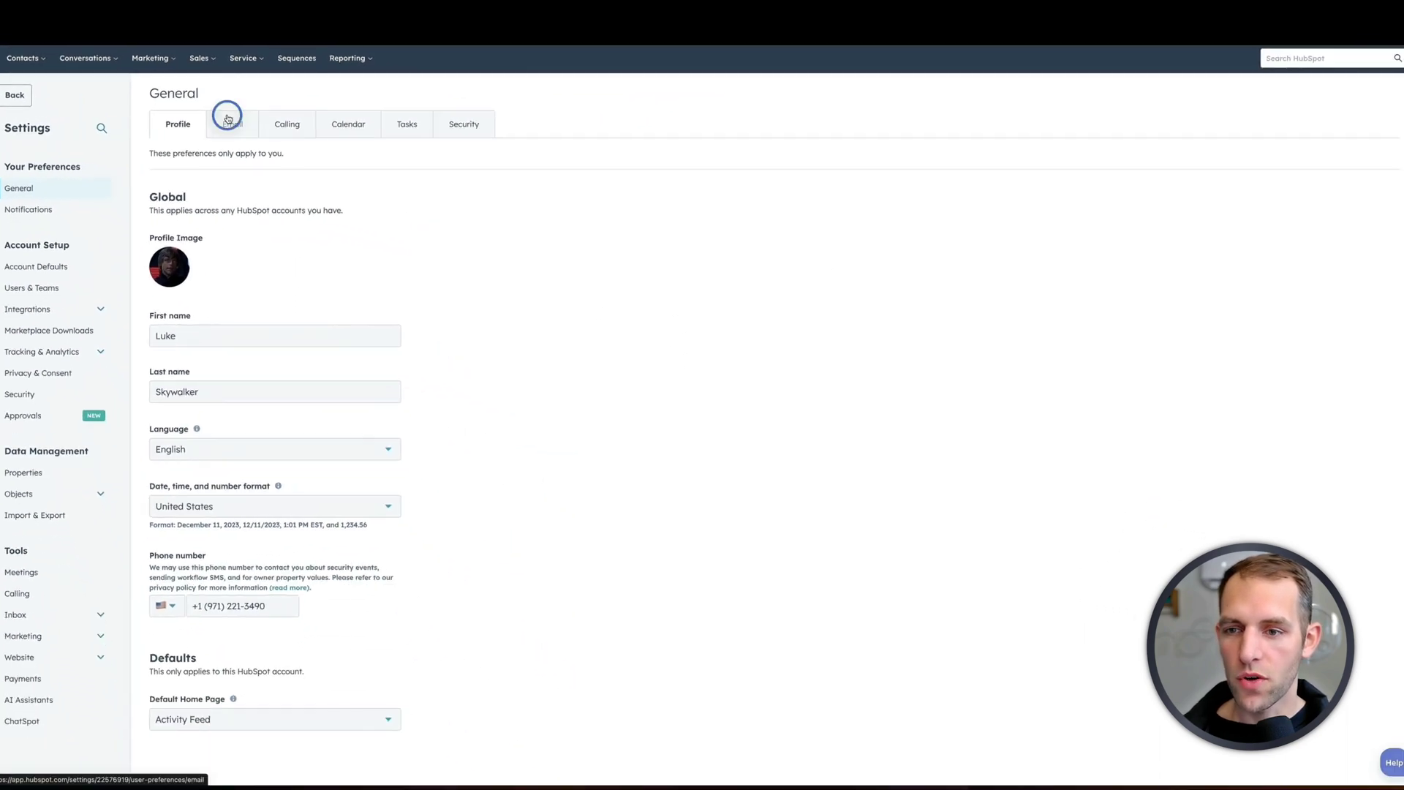
{"action": "left_click", "coordinate": [229, 119]}
{"action": "scroll", "coordinate": [313, 270], "scroll_direction": "down", "scroll_amount": 3}
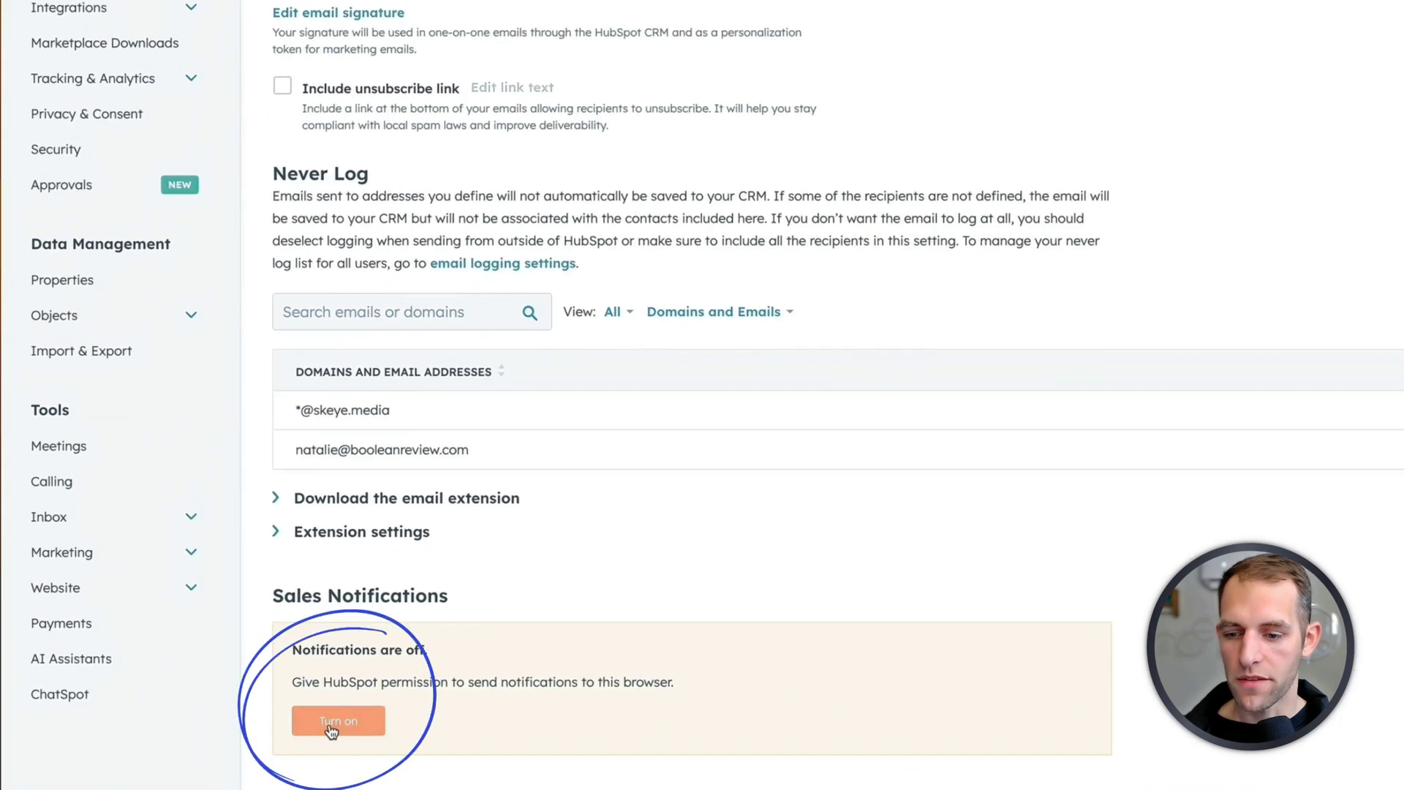
{"action": "left_click", "coordinate": [338, 724]}
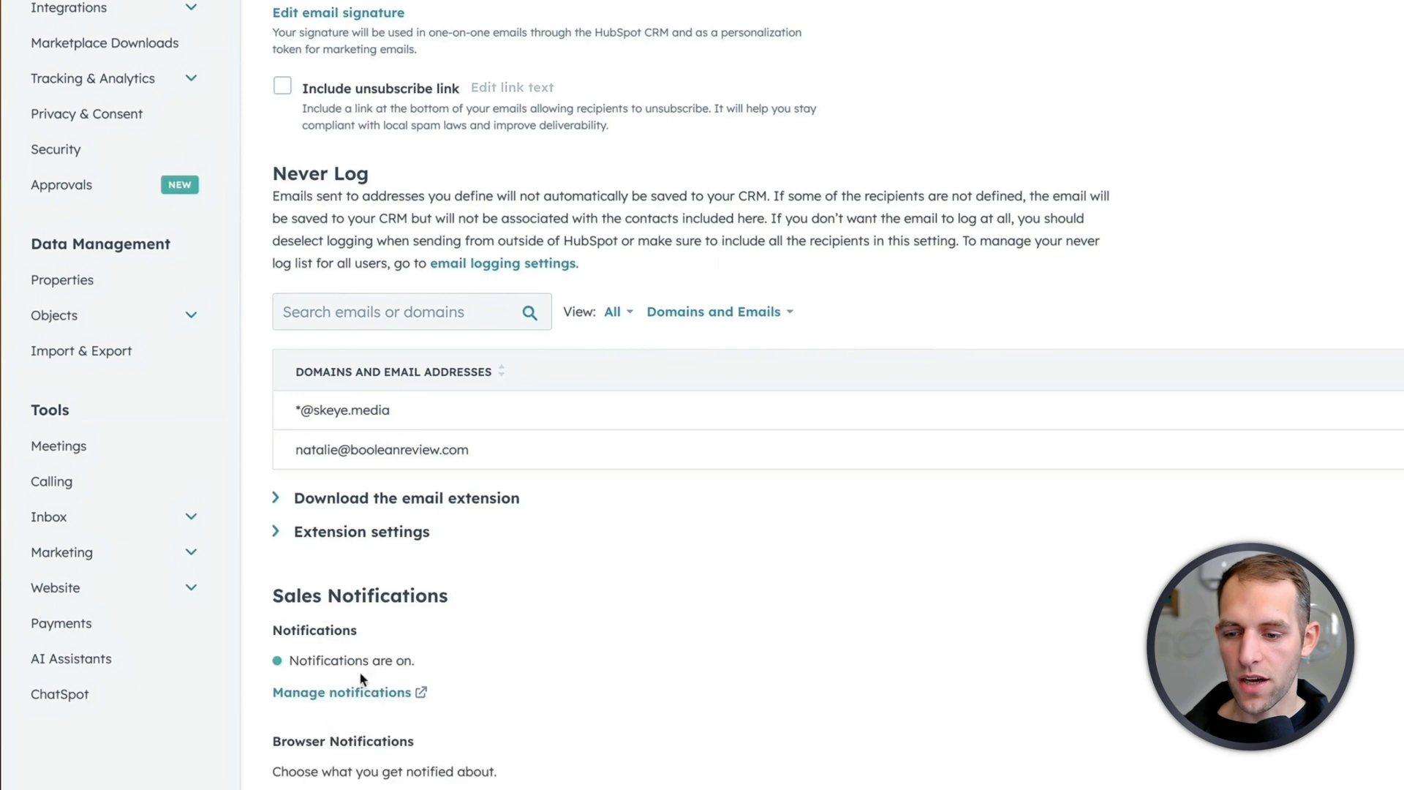
{"action": "scroll", "coordinate": [627, 583], "scroll_direction": "down", "scroll_amount": 3}
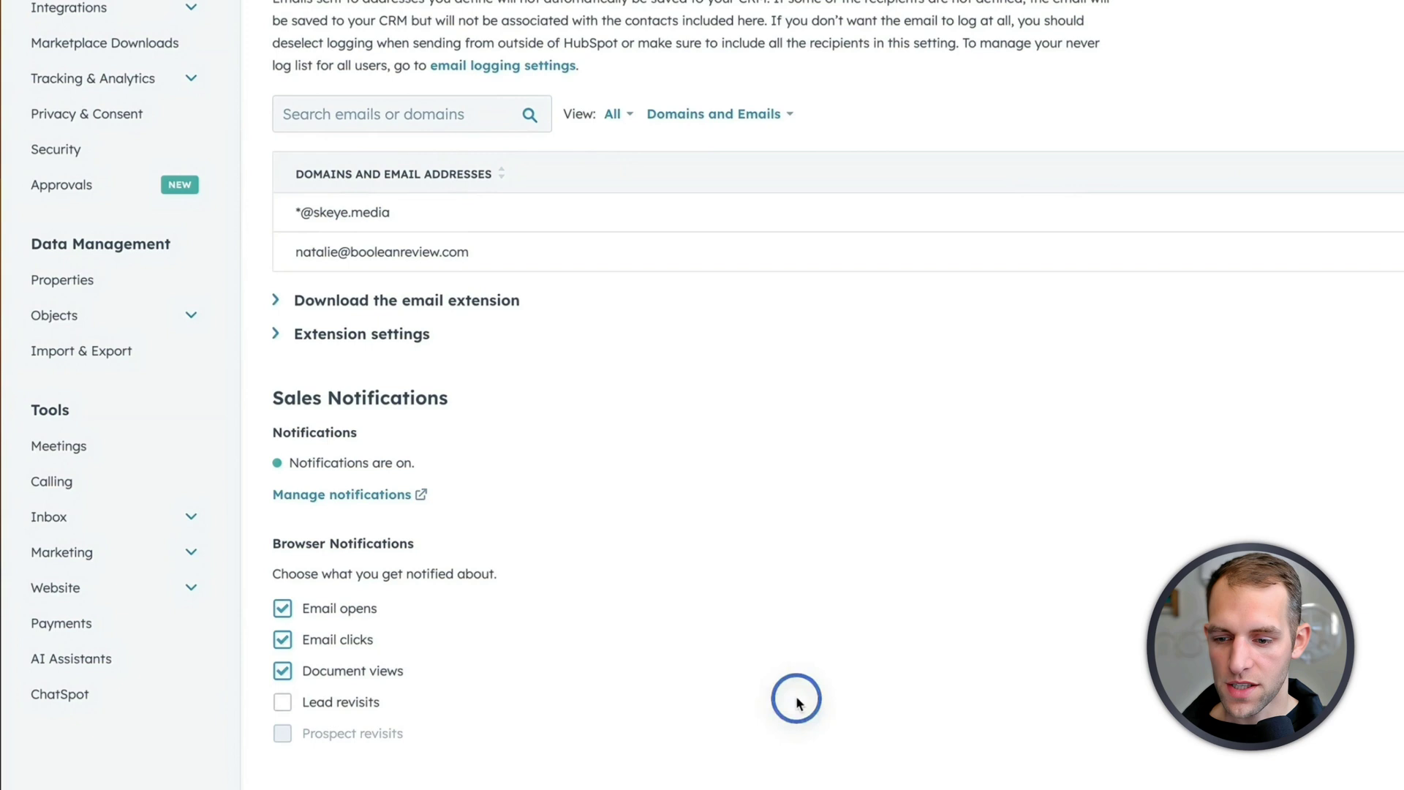
{"action": "mouse_move", "coordinate": [283, 746]}
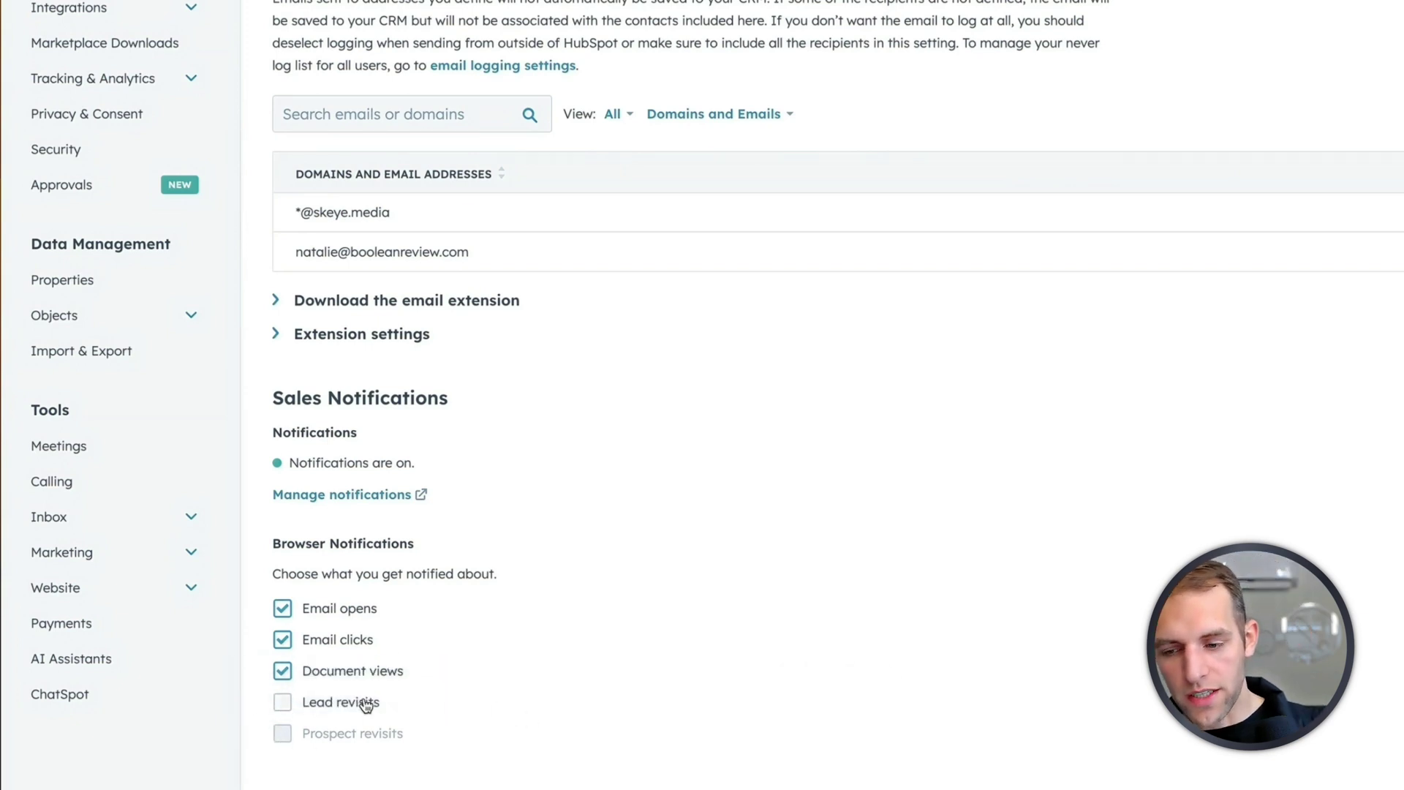
{"action": "mouse_move", "coordinate": [358, 735]}
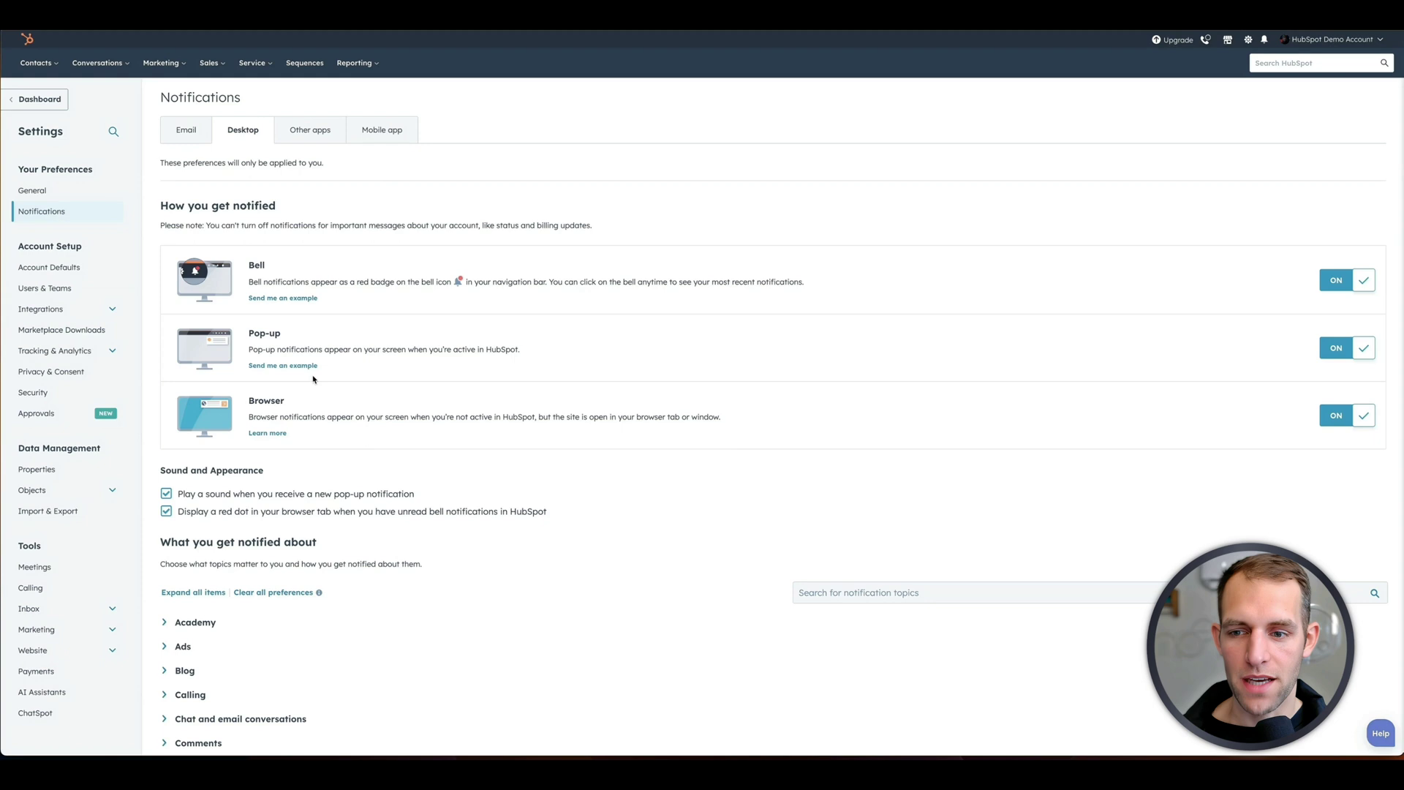
Review the Mobile app and Other apps notification options, including Teams, Slack and Workplace integrations.
{"action": "left_click", "coordinate": [372, 132]}
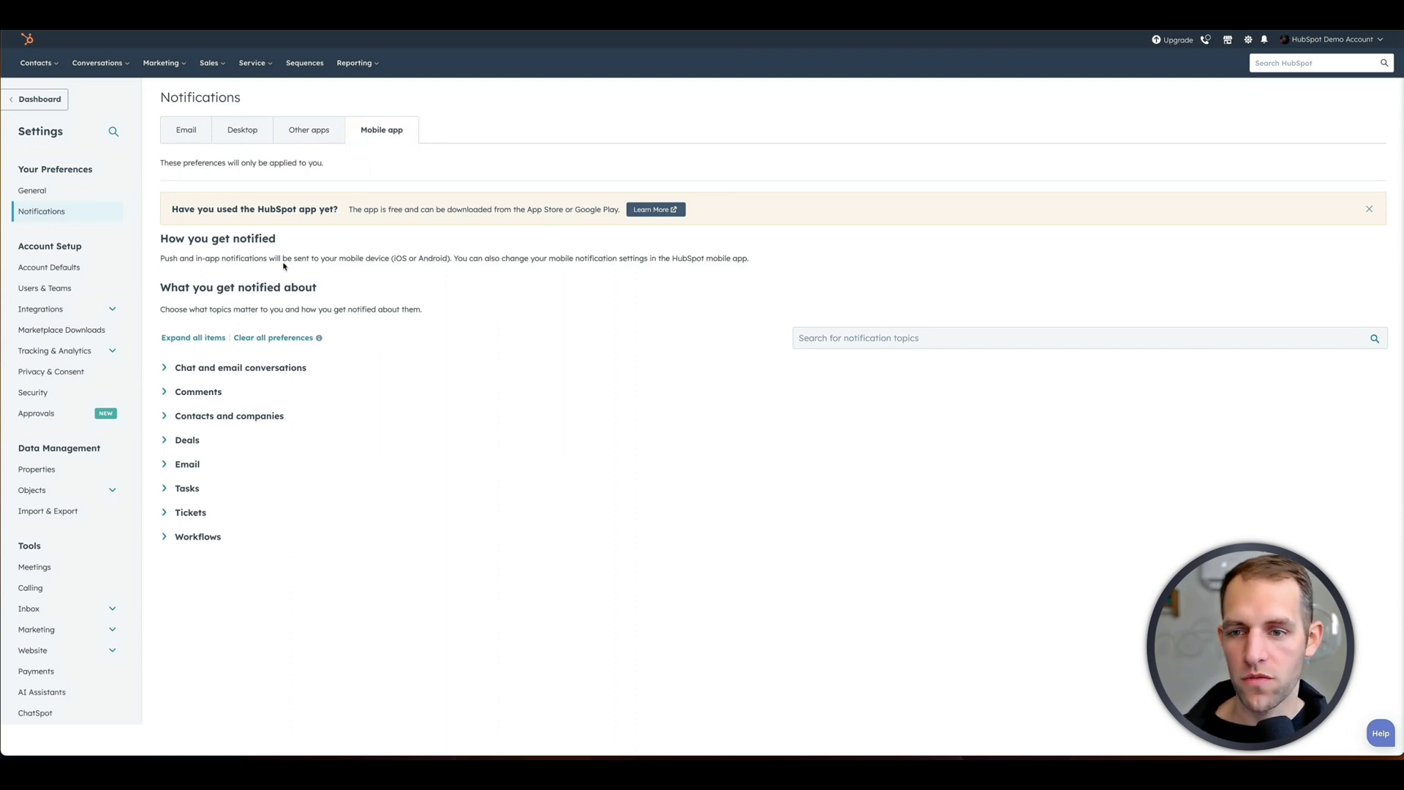
{"action": "left_click", "coordinate": [304, 130]}
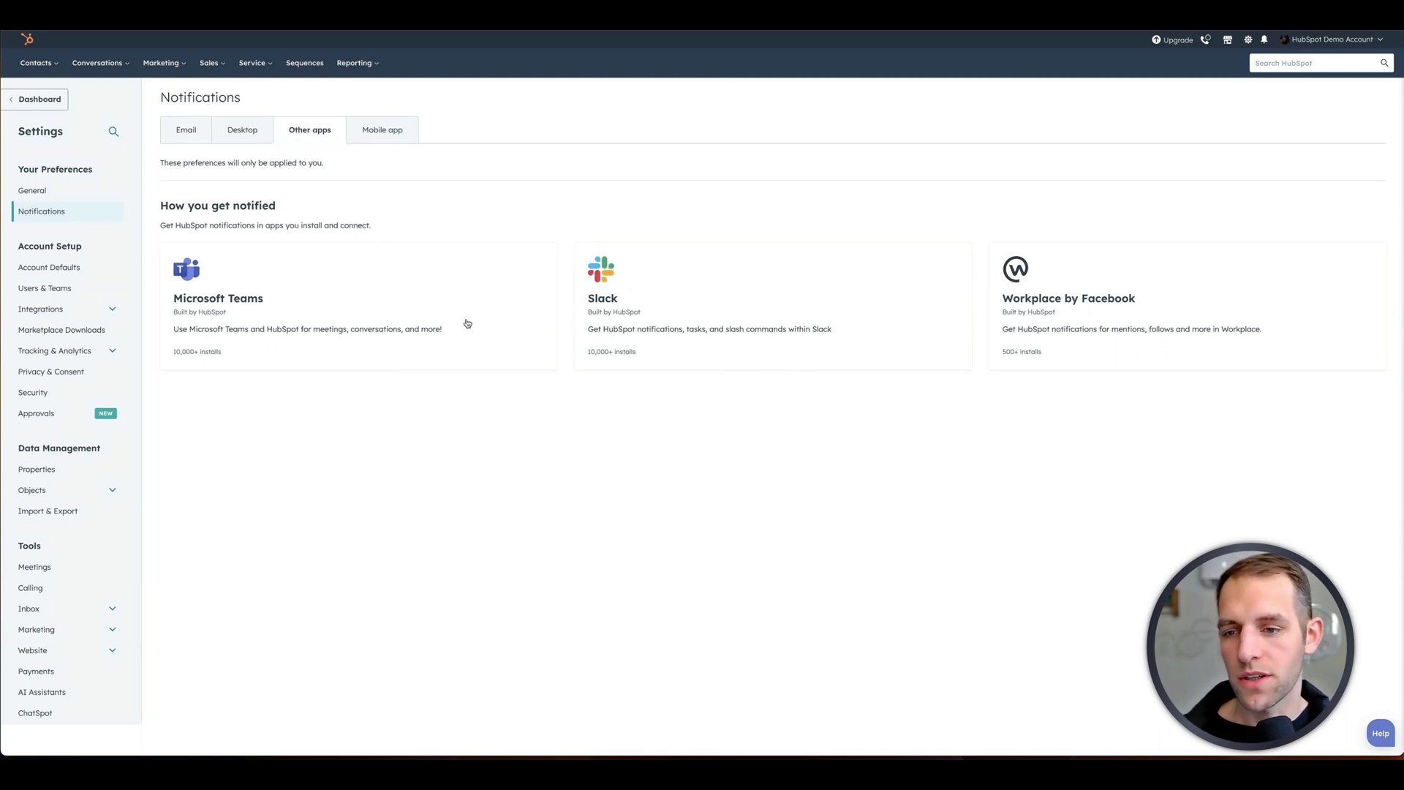
Back on the Email tab, expand all notification topics and look through their options.
{"action": "left_click", "coordinate": [174, 127]}
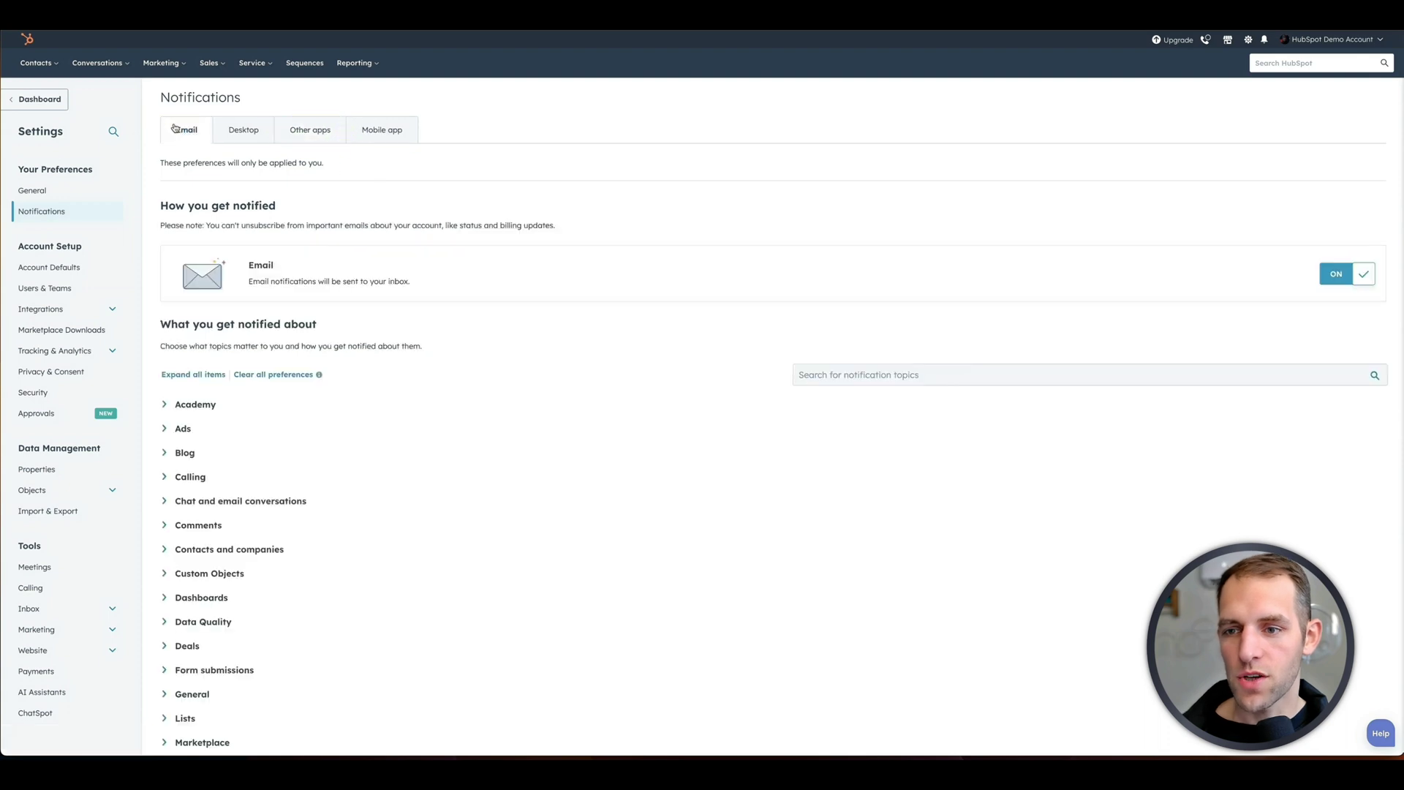
{"action": "scroll", "coordinate": [351, 406], "scroll_direction": "down", "scroll_amount": 2}
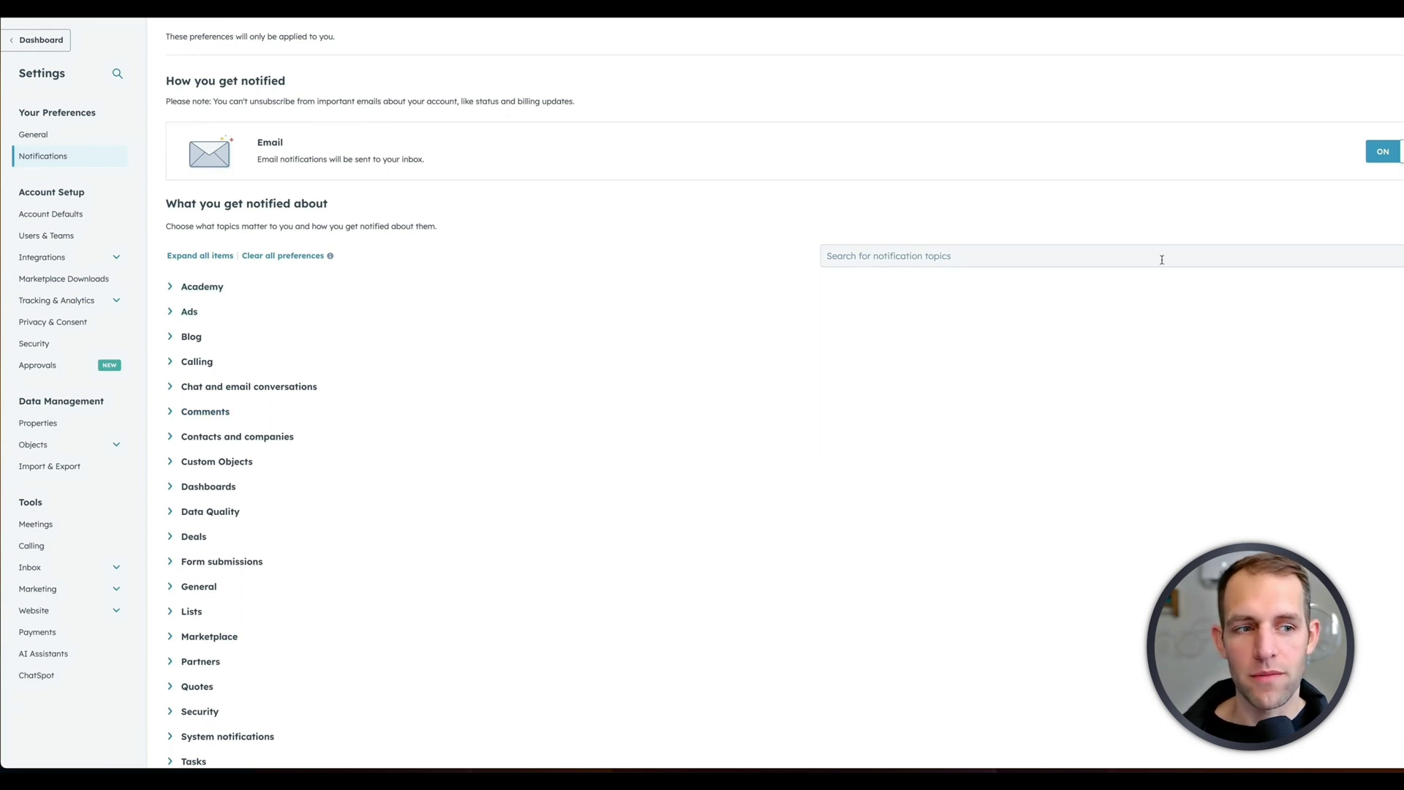
{"action": "left_click", "coordinate": [216, 256]}
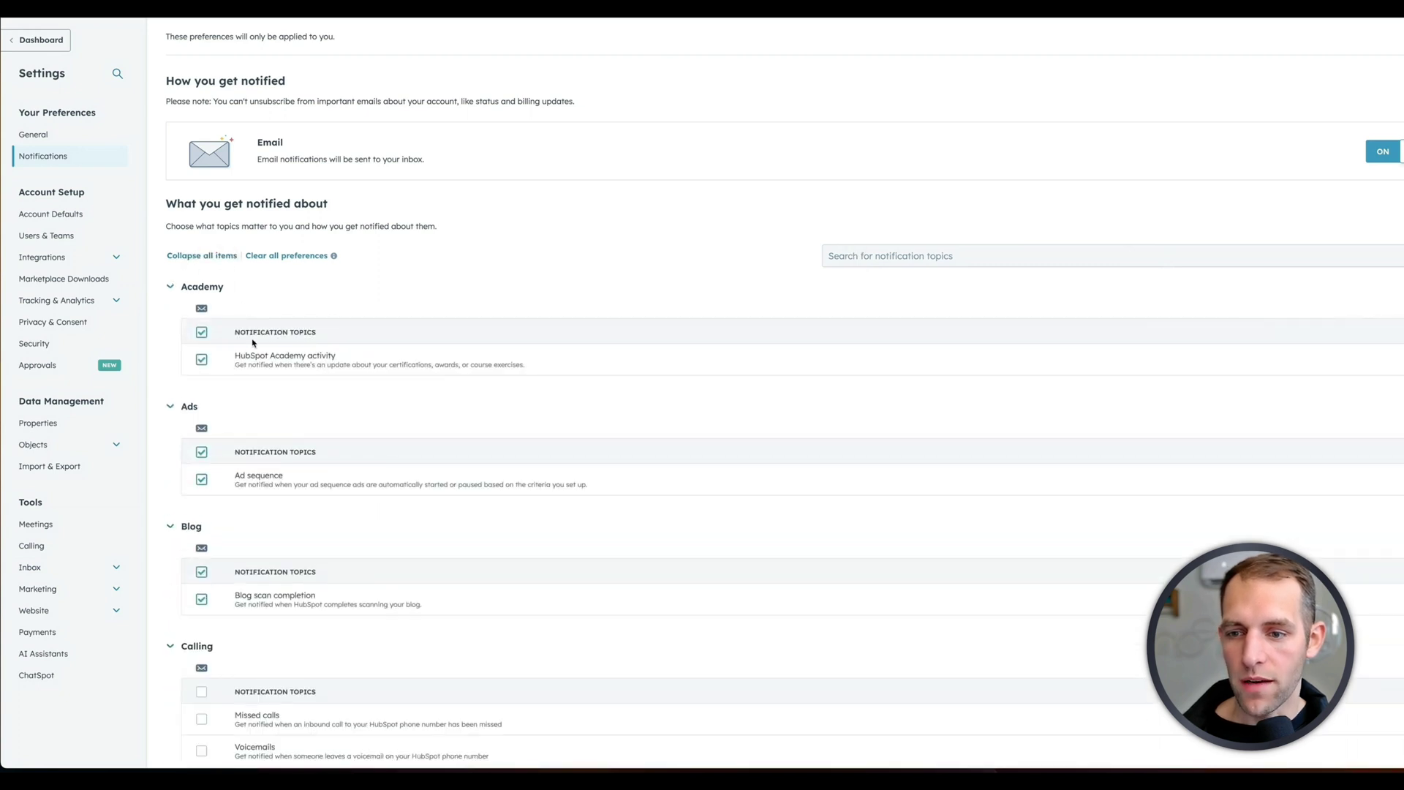
{"action": "scroll", "coordinate": [253, 343], "scroll_direction": "down", "scroll_amount": 3}
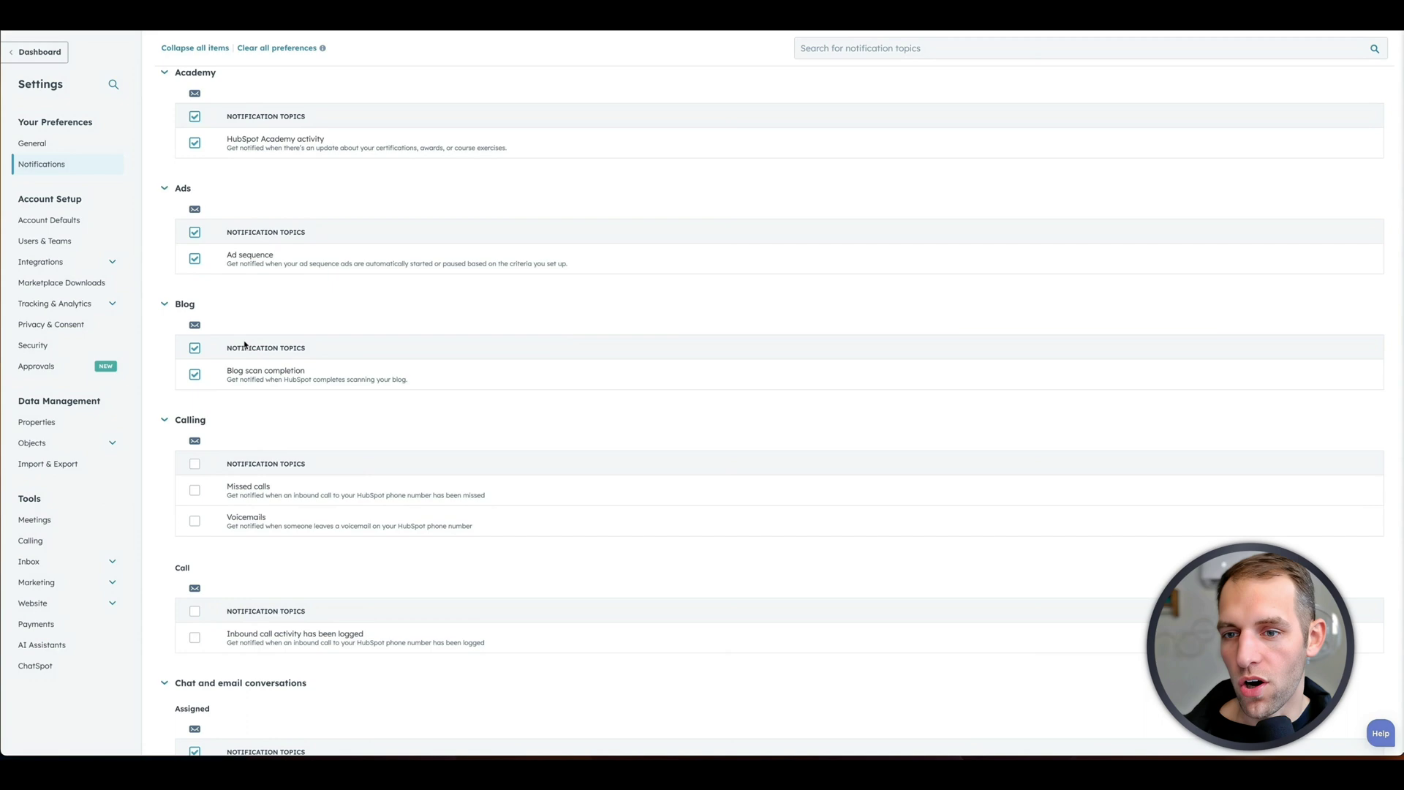
{"action": "scroll", "coordinate": [245, 344], "scroll_direction": "up", "scroll_amount": 5}
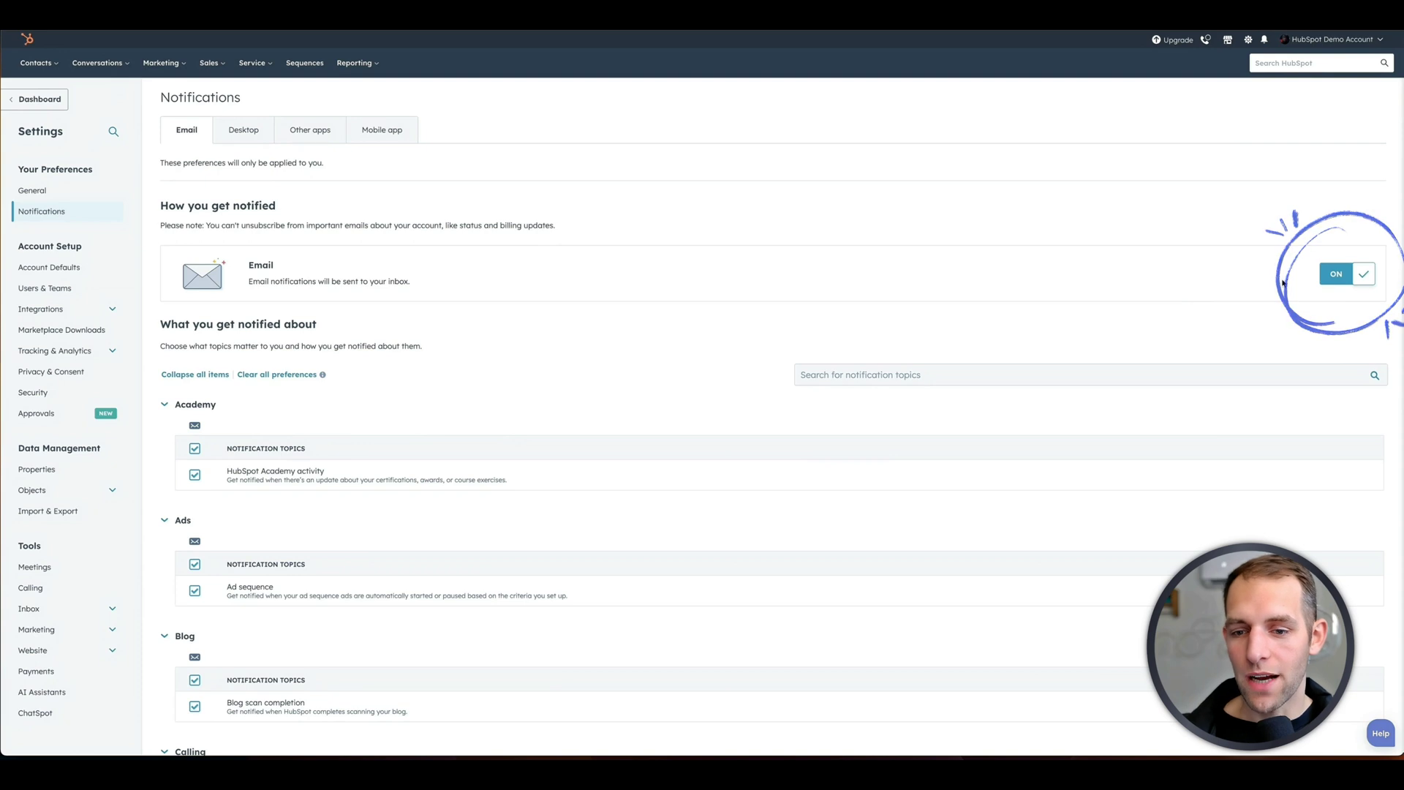
{"action": "scroll", "coordinate": [578, 417], "scroll_direction": "down", "scroll_amount": 1}
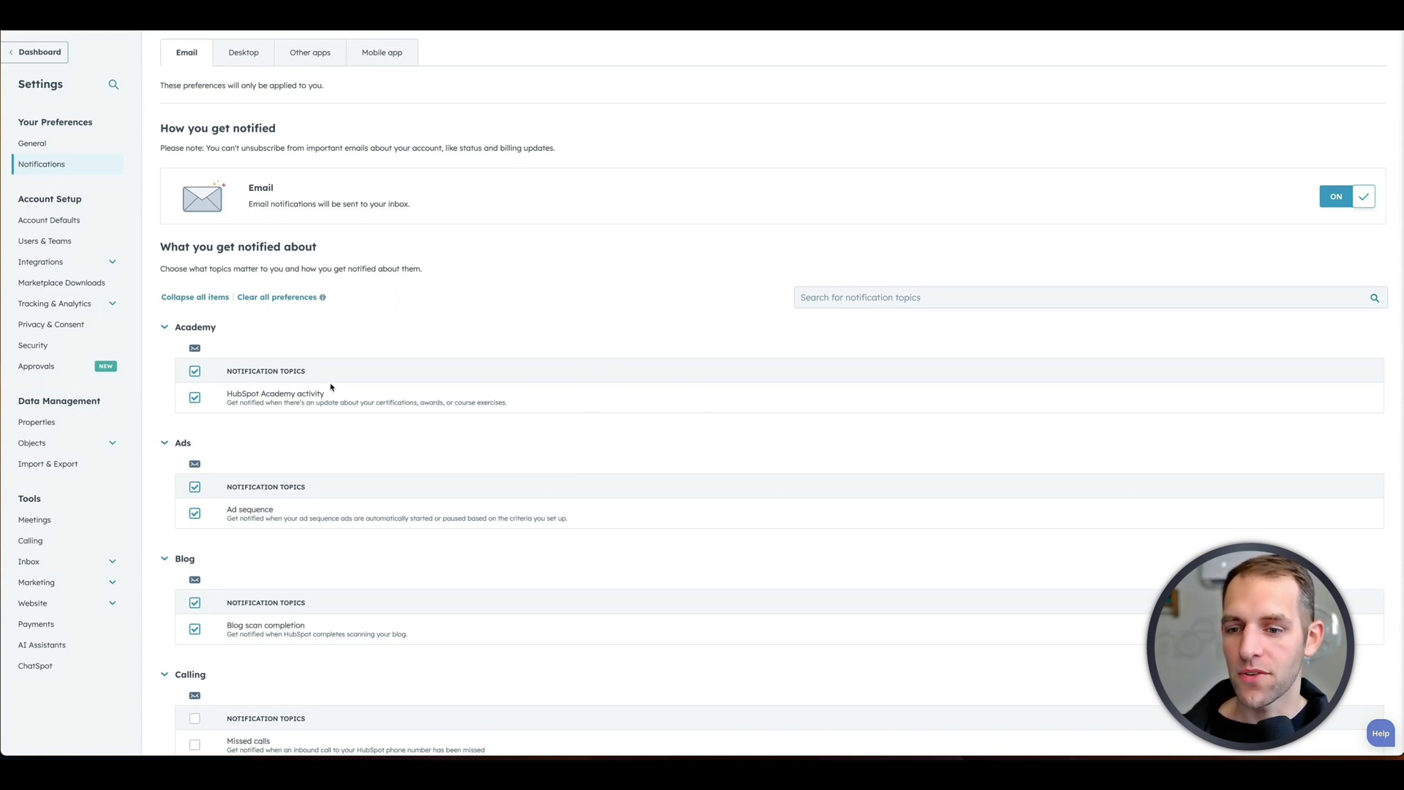
{"action": "scroll", "coordinate": [356, 423], "scroll_direction": "down", "scroll_amount": 2}
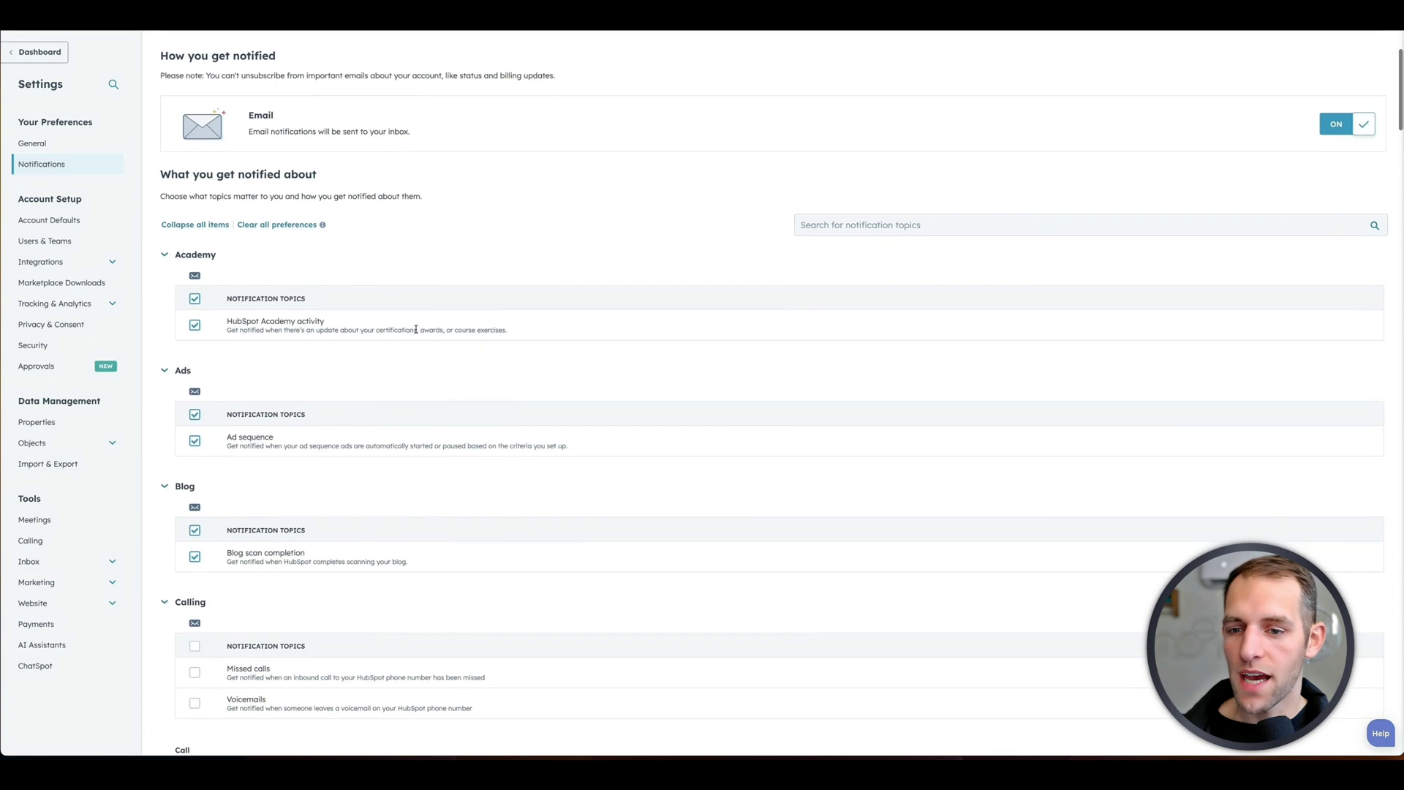
Uncheck the Academy, Ad sequence and Blog scan email notification topics.
{"action": "left_click", "coordinate": [195, 299]}
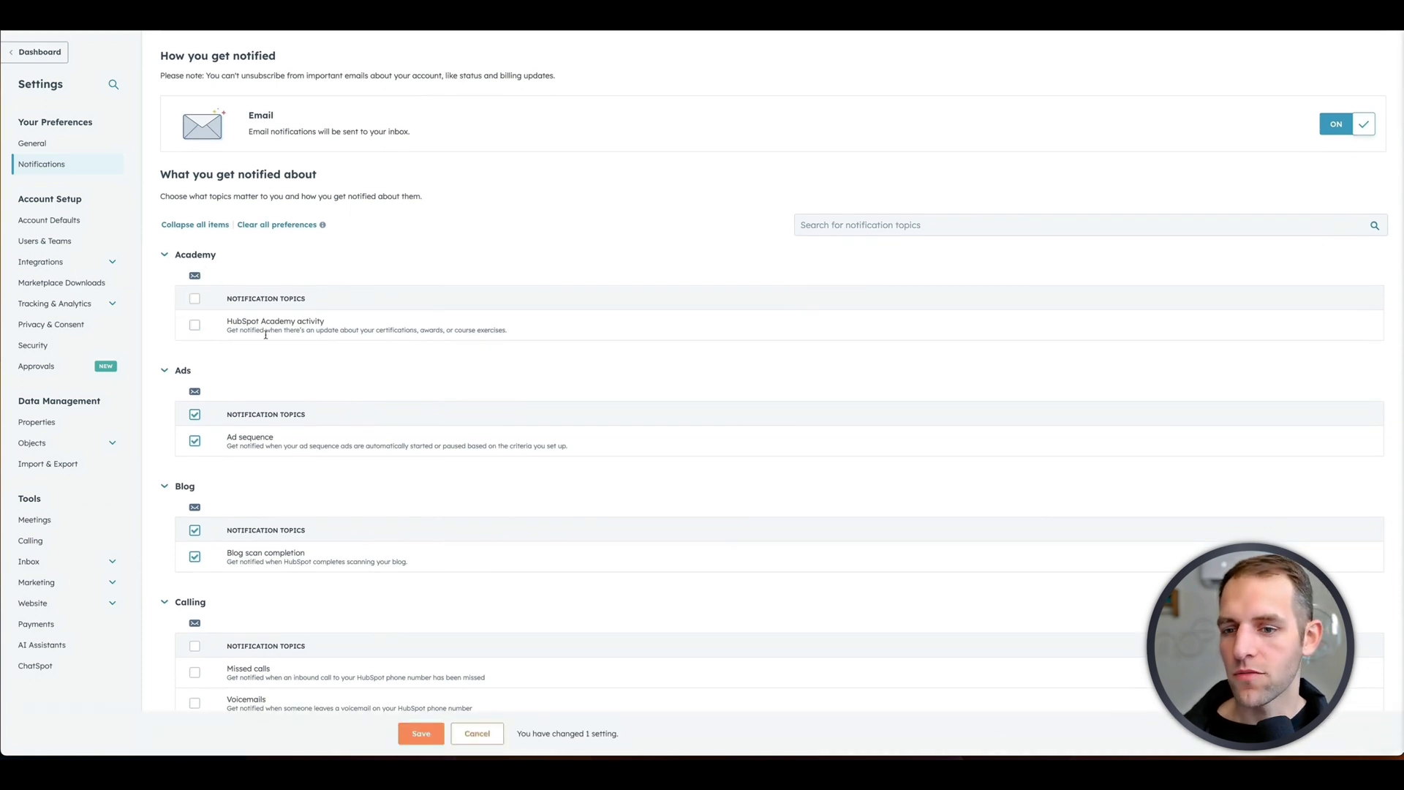
{"action": "scroll", "coordinate": [242, 338], "scroll_direction": "down", "scroll_amount": 4}
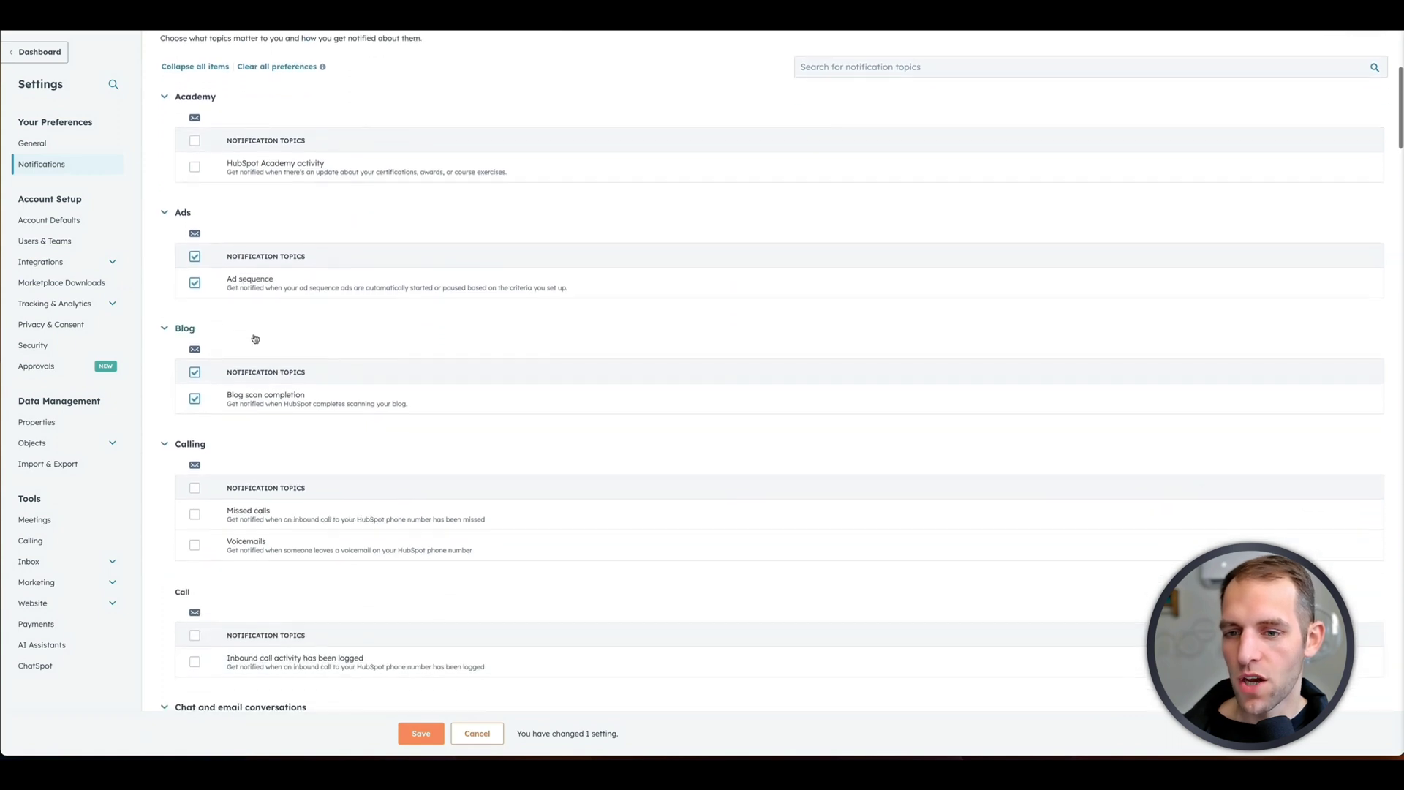
{"action": "left_click", "coordinate": [195, 283]}
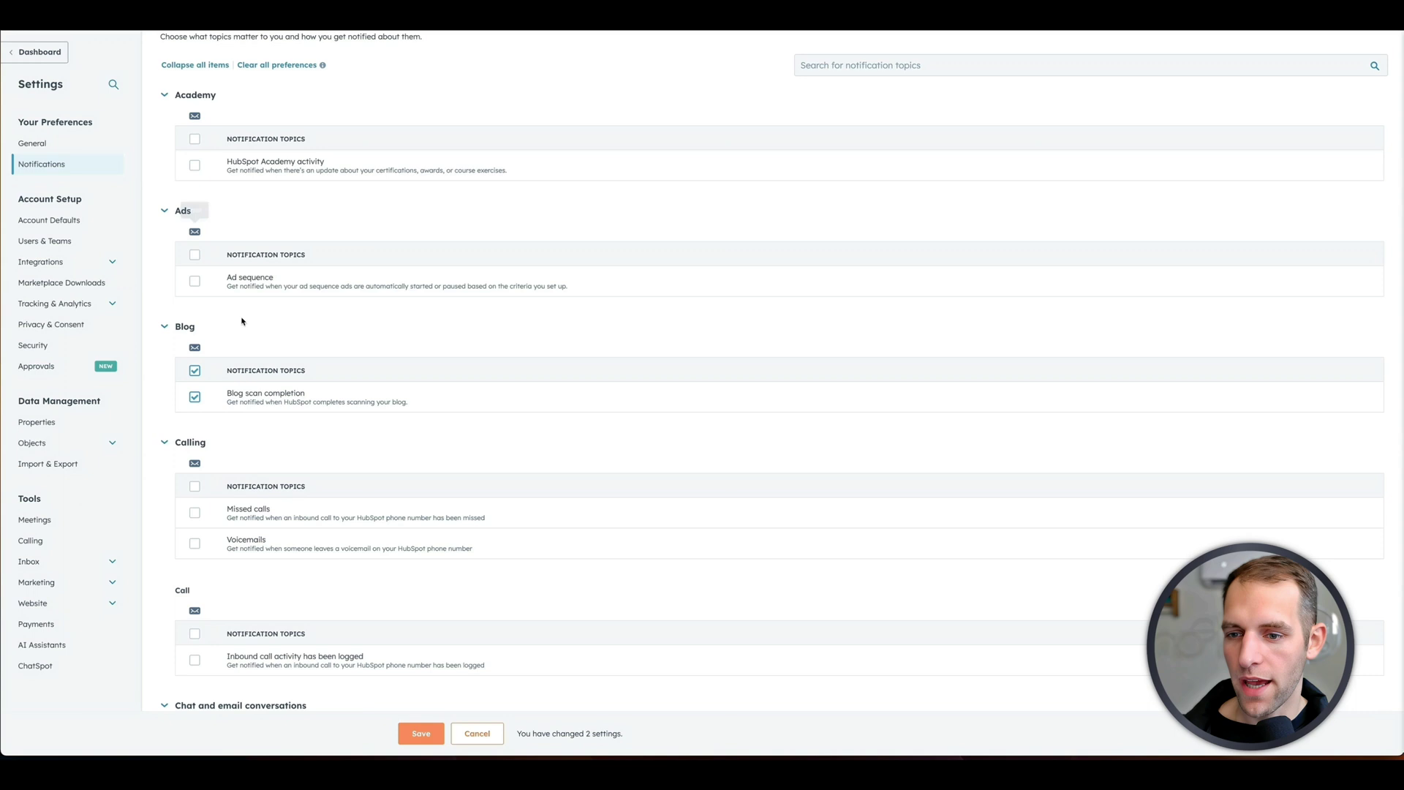
{"action": "scroll", "coordinate": [242, 317], "scroll_direction": "down", "scroll_amount": 1}
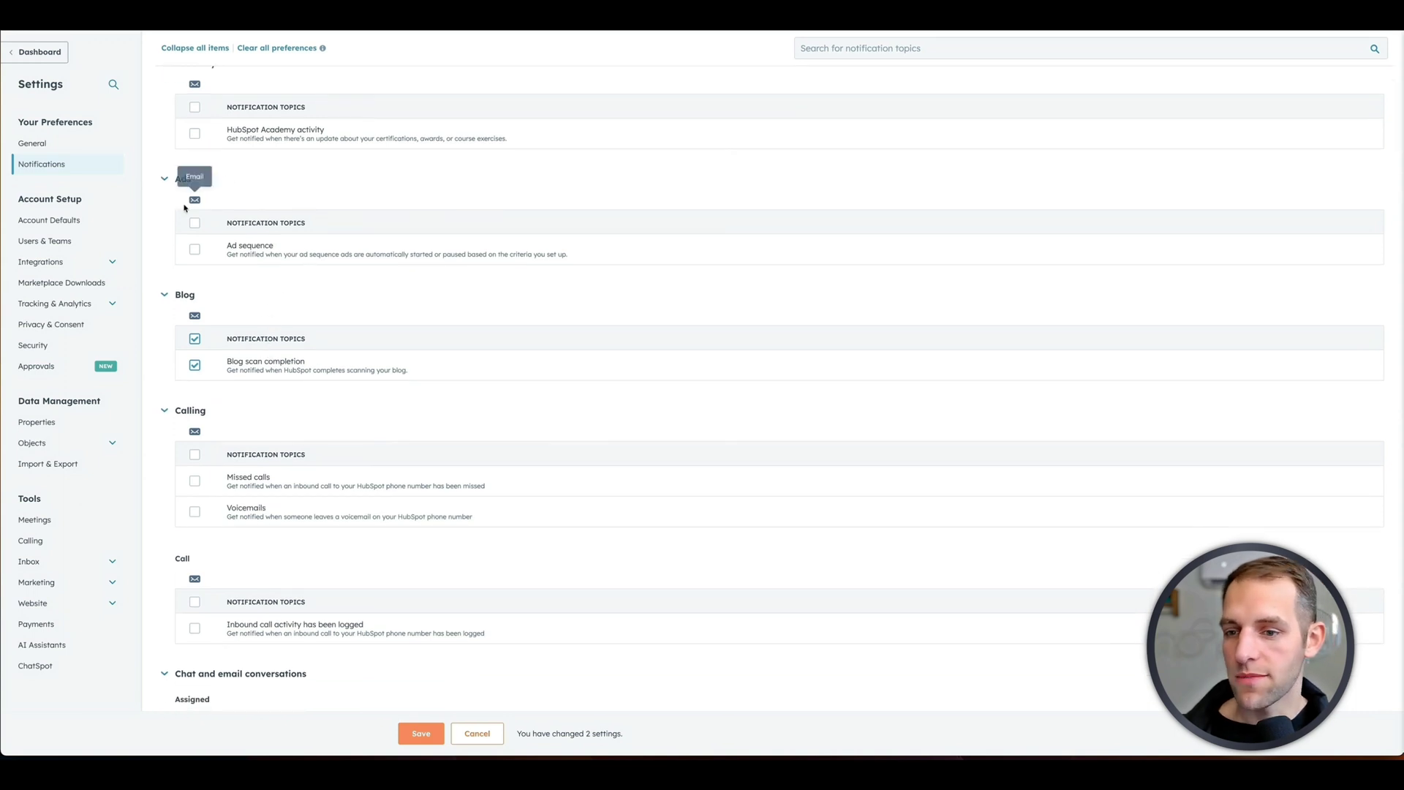
{"action": "left_click", "coordinate": [195, 340]}
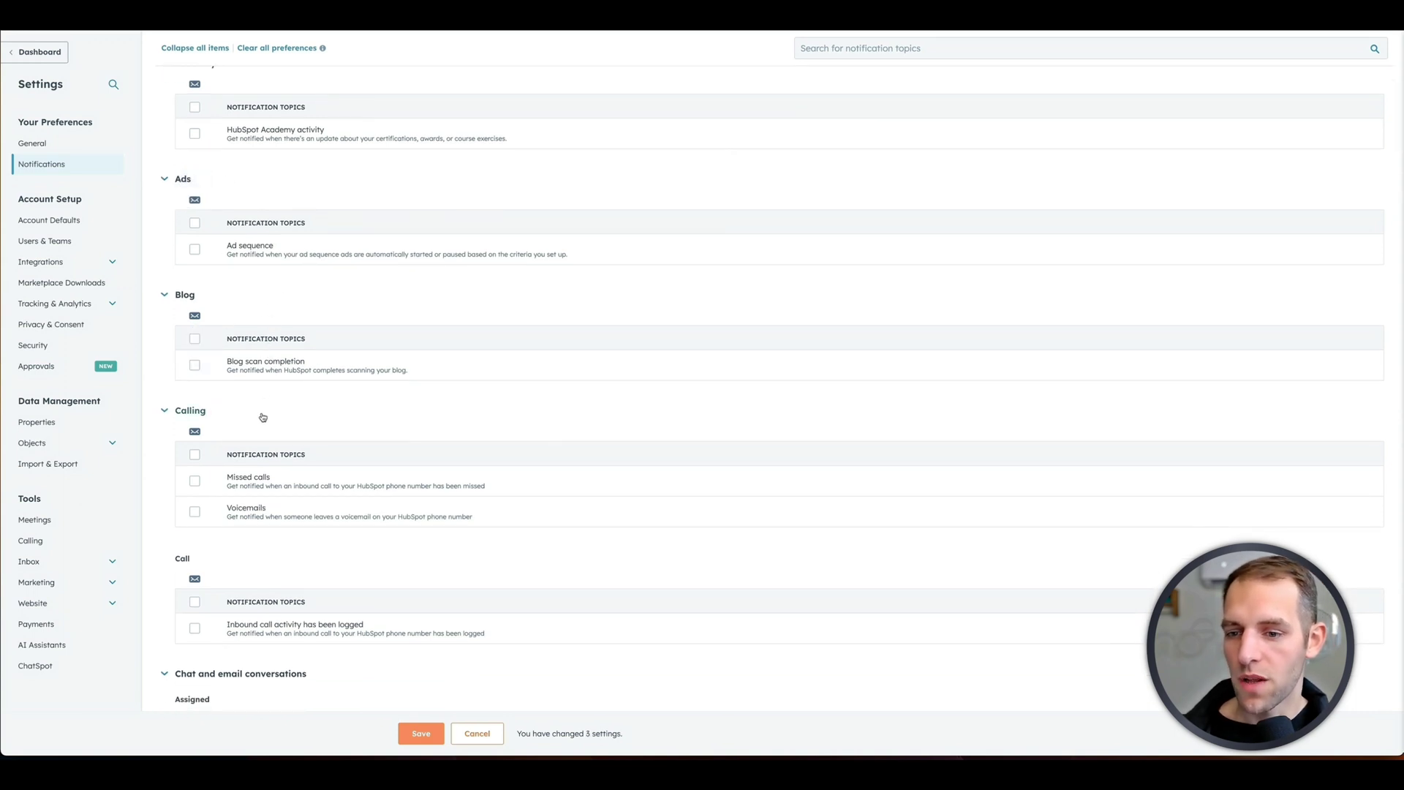
Turn off all Form submission email notifications.
{"action": "scroll", "coordinate": [263, 417], "scroll_direction": "down", "scroll_amount": 6}
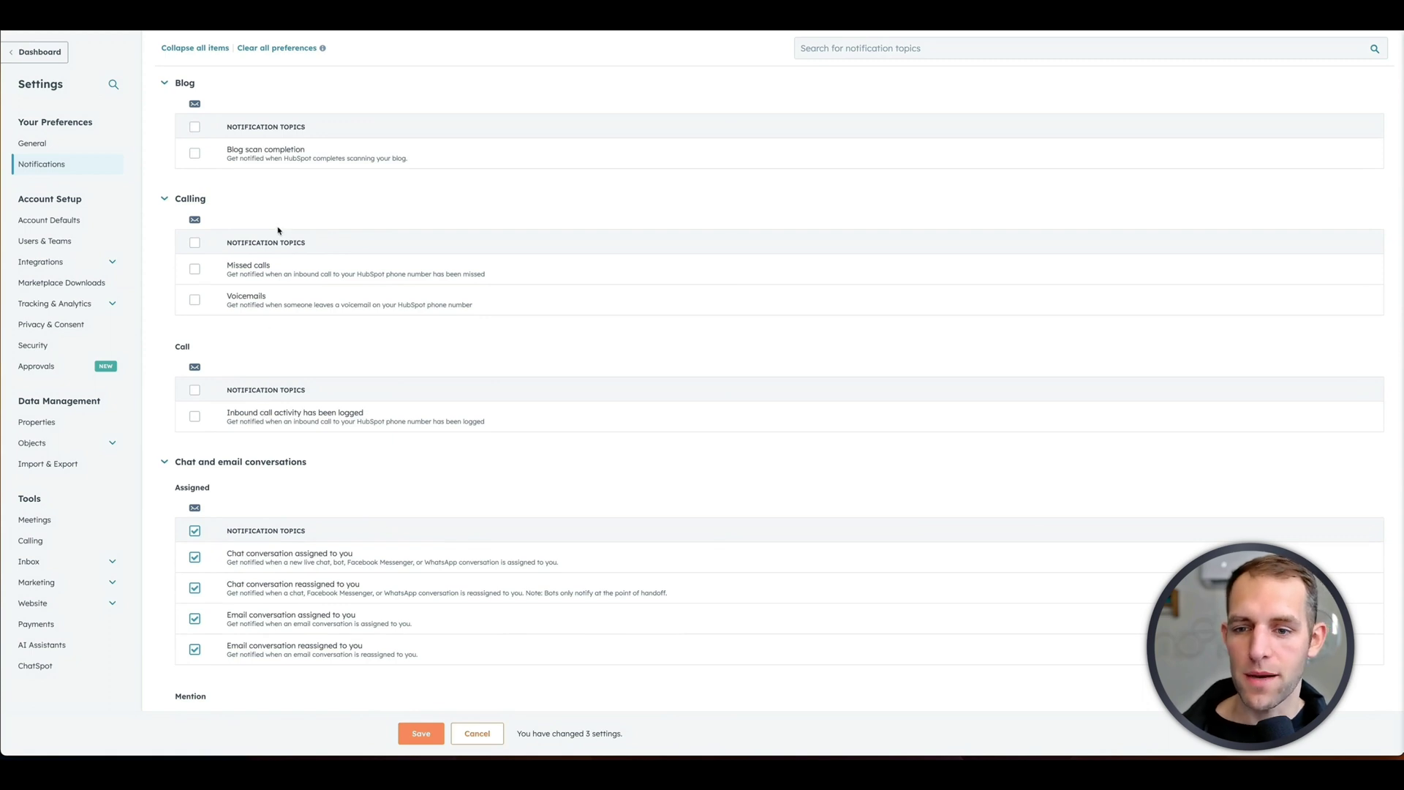
{"action": "scroll", "coordinate": [278, 231], "scroll_direction": "down", "scroll_amount": 1}
{"action": "scroll", "coordinate": [228, 359], "scroll_direction": "down", "scroll_amount": 2}
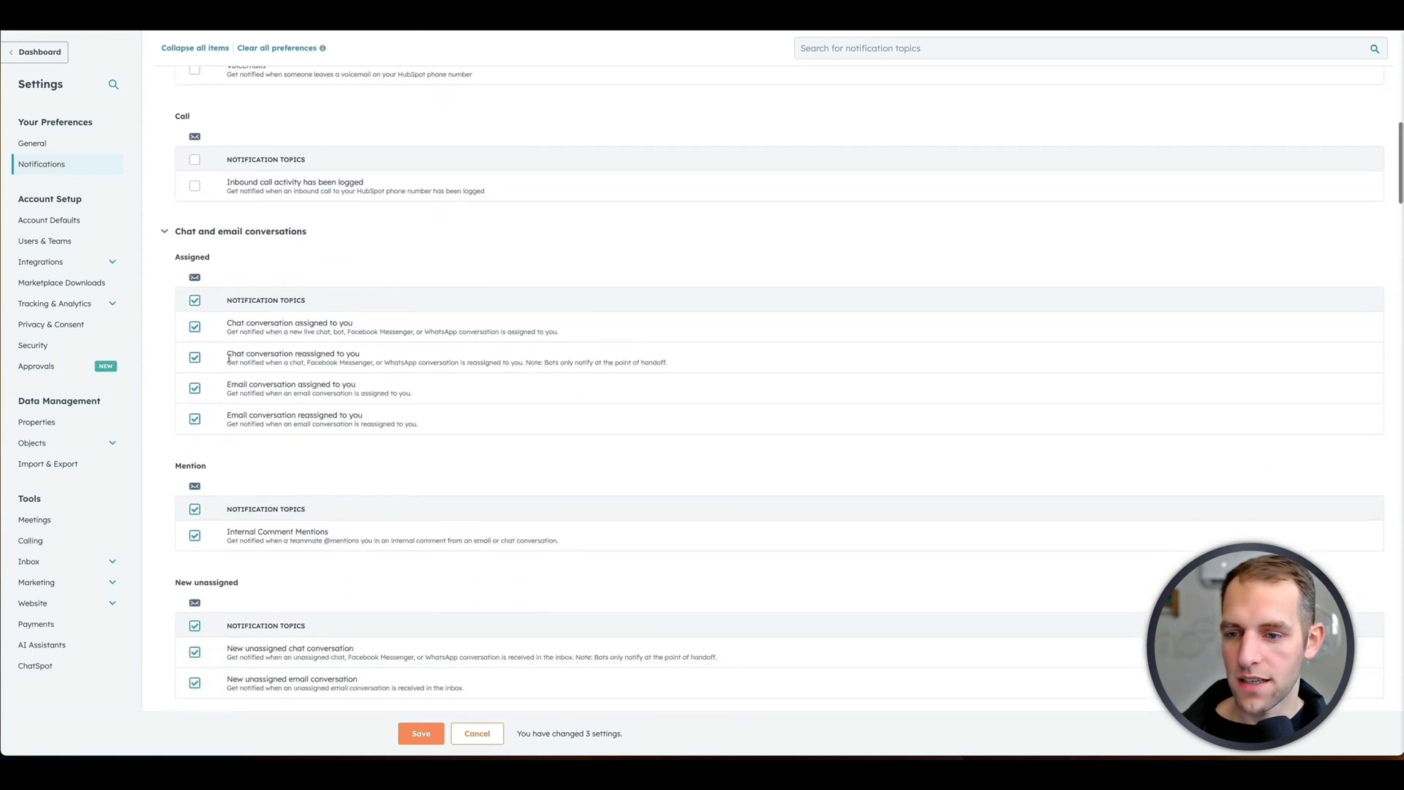
{"action": "scroll", "coordinate": [228, 359], "scroll_direction": "down", "scroll_amount": 1}
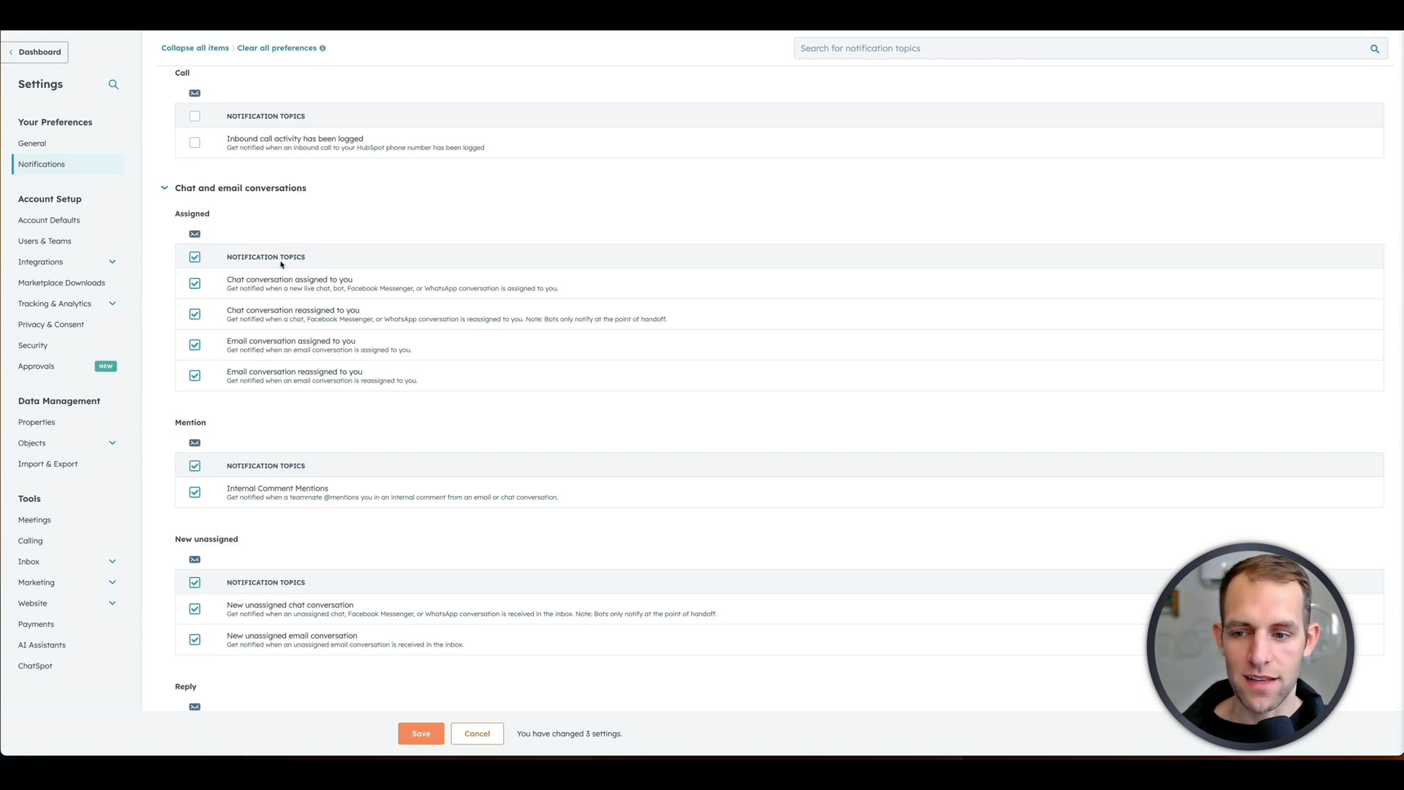
{"action": "scroll", "coordinate": [242, 335], "scroll_direction": "down", "scroll_amount": 3}
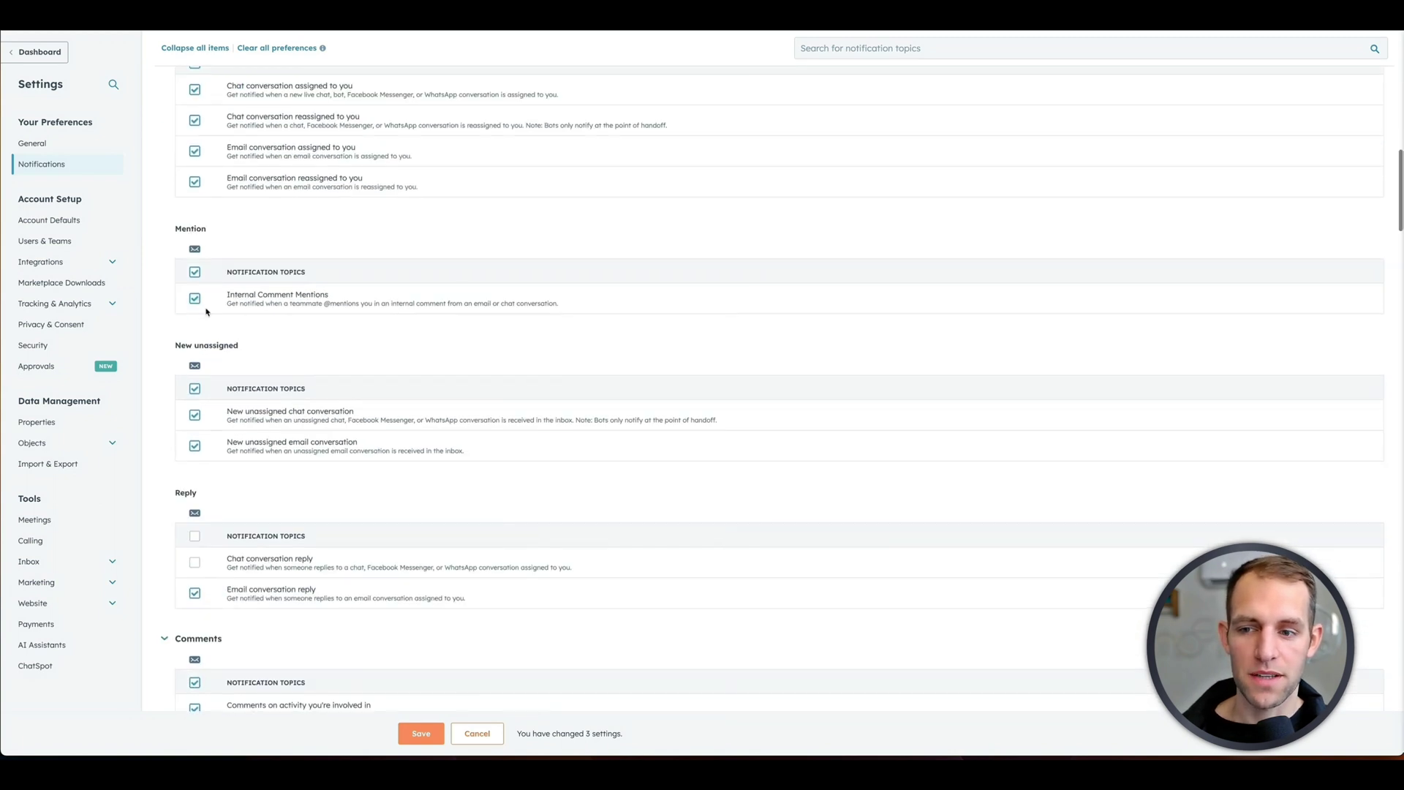
{"action": "scroll", "coordinate": [241, 311], "scroll_direction": "up", "scroll_amount": 1}
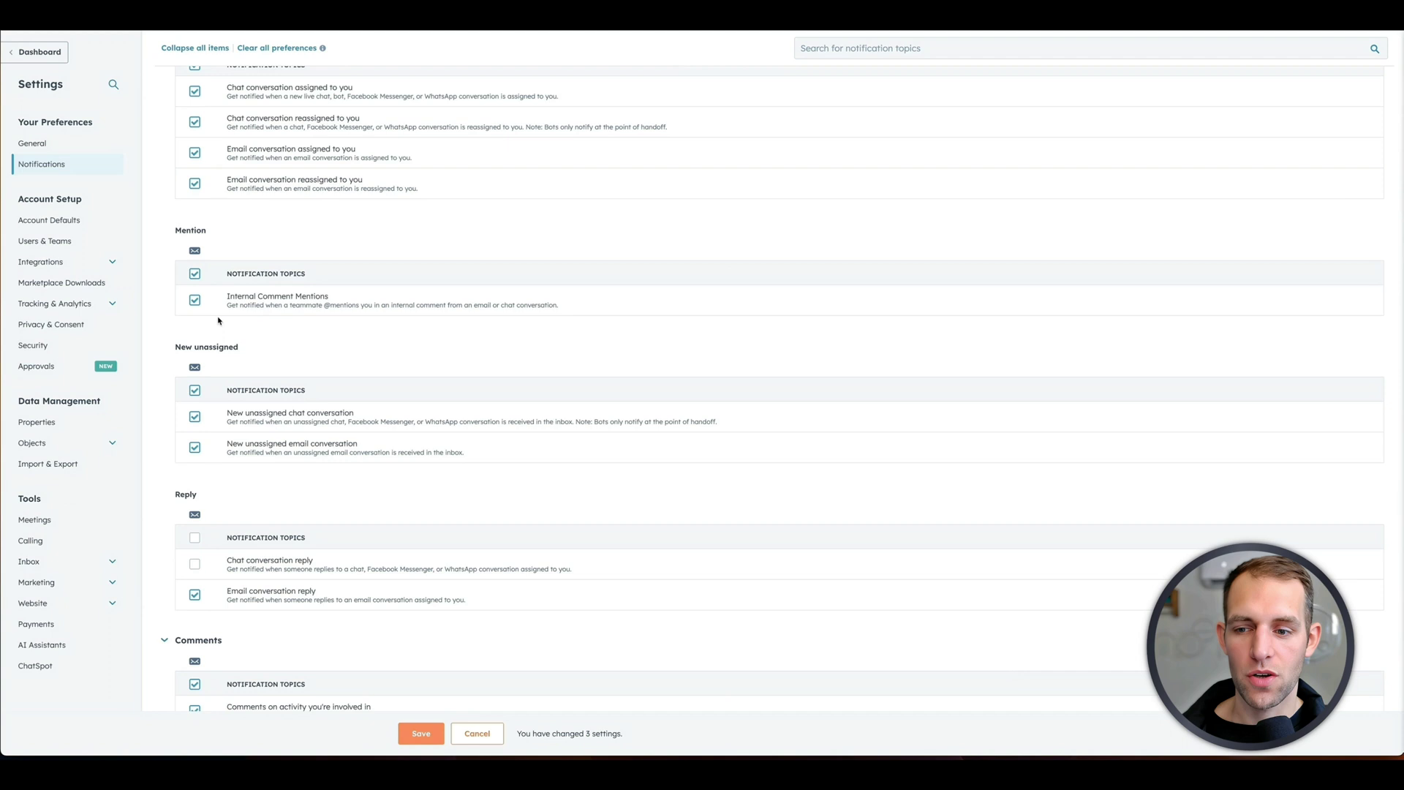
{"action": "scroll", "coordinate": [256, 315], "scroll_direction": "down", "scroll_amount": 1}
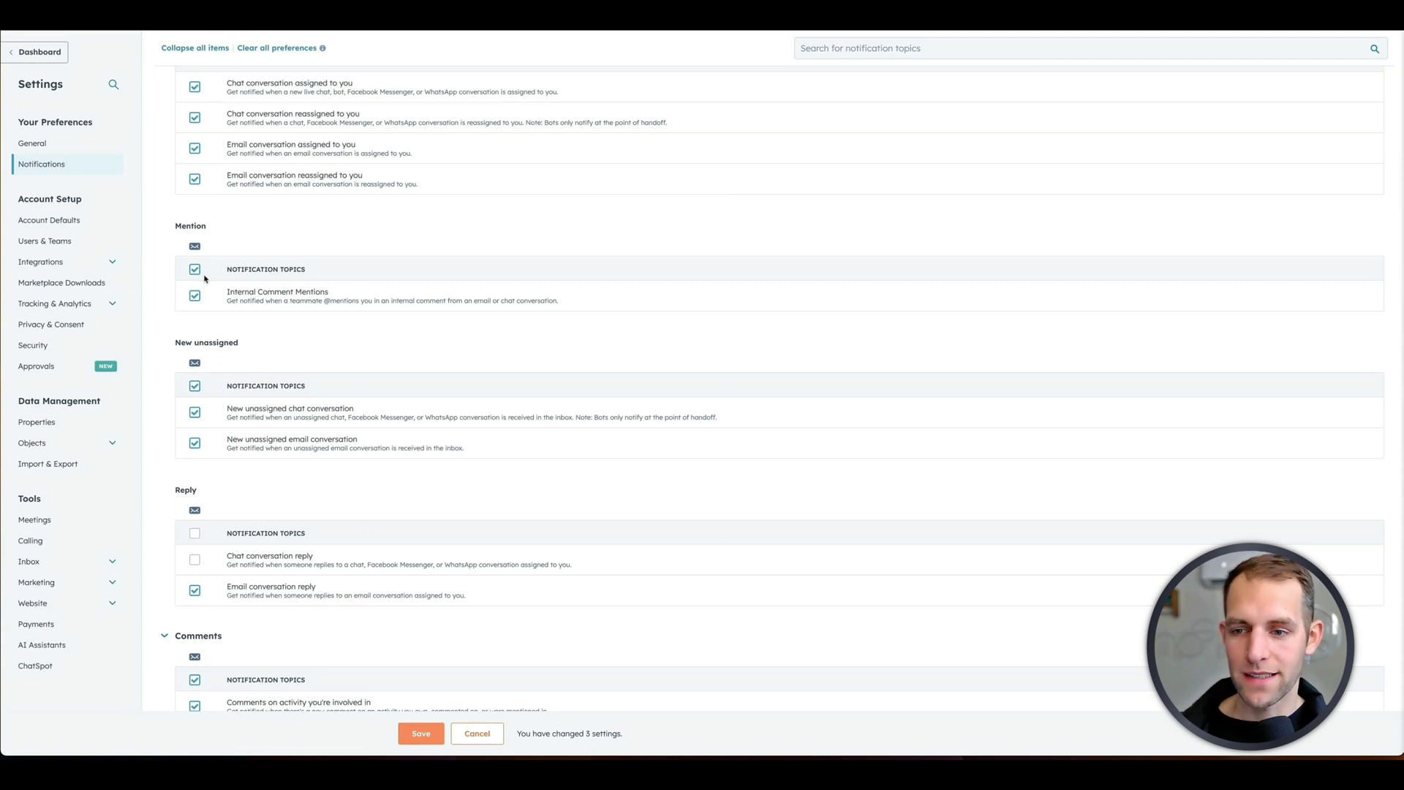
{"action": "scroll", "coordinate": [307, 341], "scroll_direction": "down", "scroll_amount": 8}
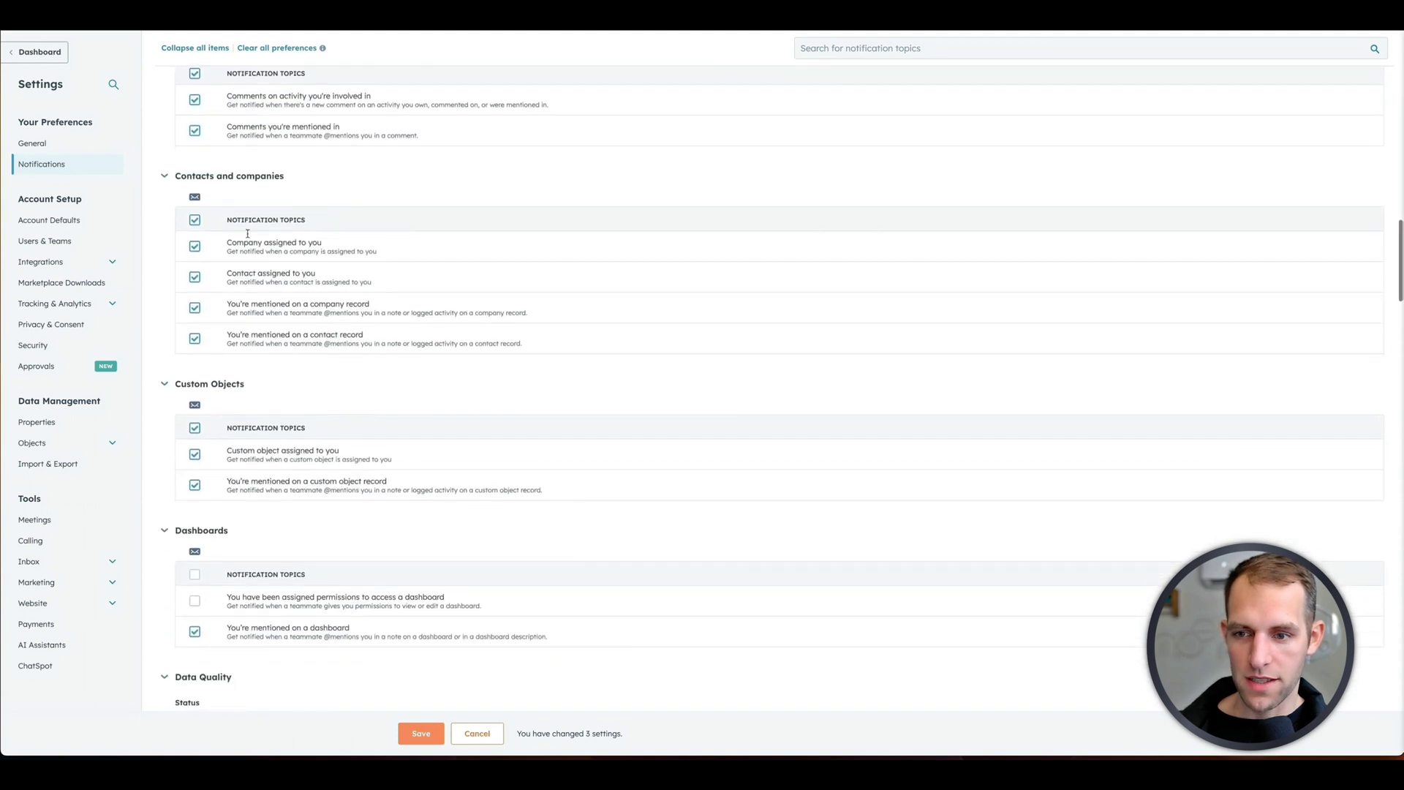
{"action": "scroll", "coordinate": [219, 263], "scroll_direction": "down", "scroll_amount": 4}
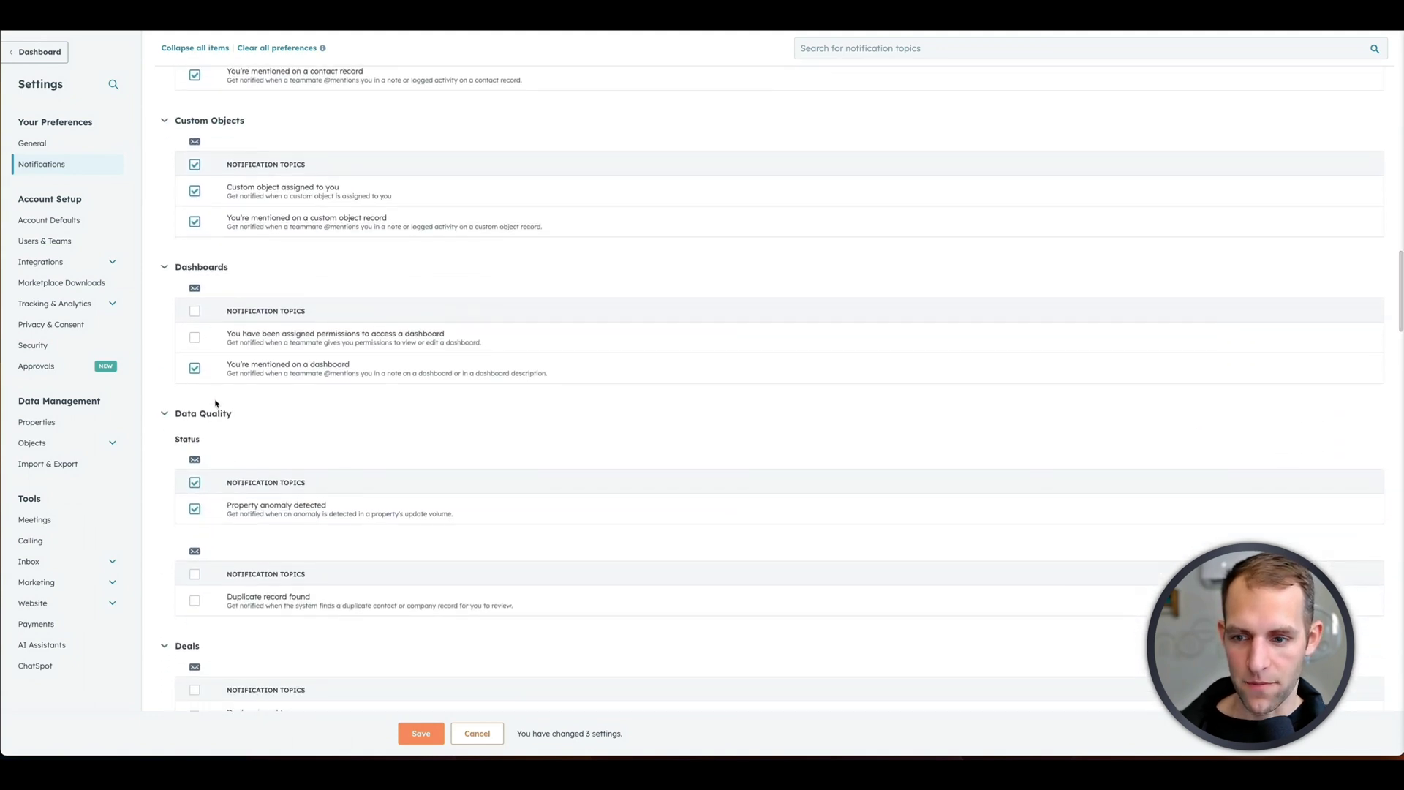
{"action": "scroll", "coordinate": [212, 351], "scroll_direction": "down", "scroll_amount": 4}
{"action": "scroll", "coordinate": [217, 440], "scroll_direction": "down", "scroll_amount": 1}
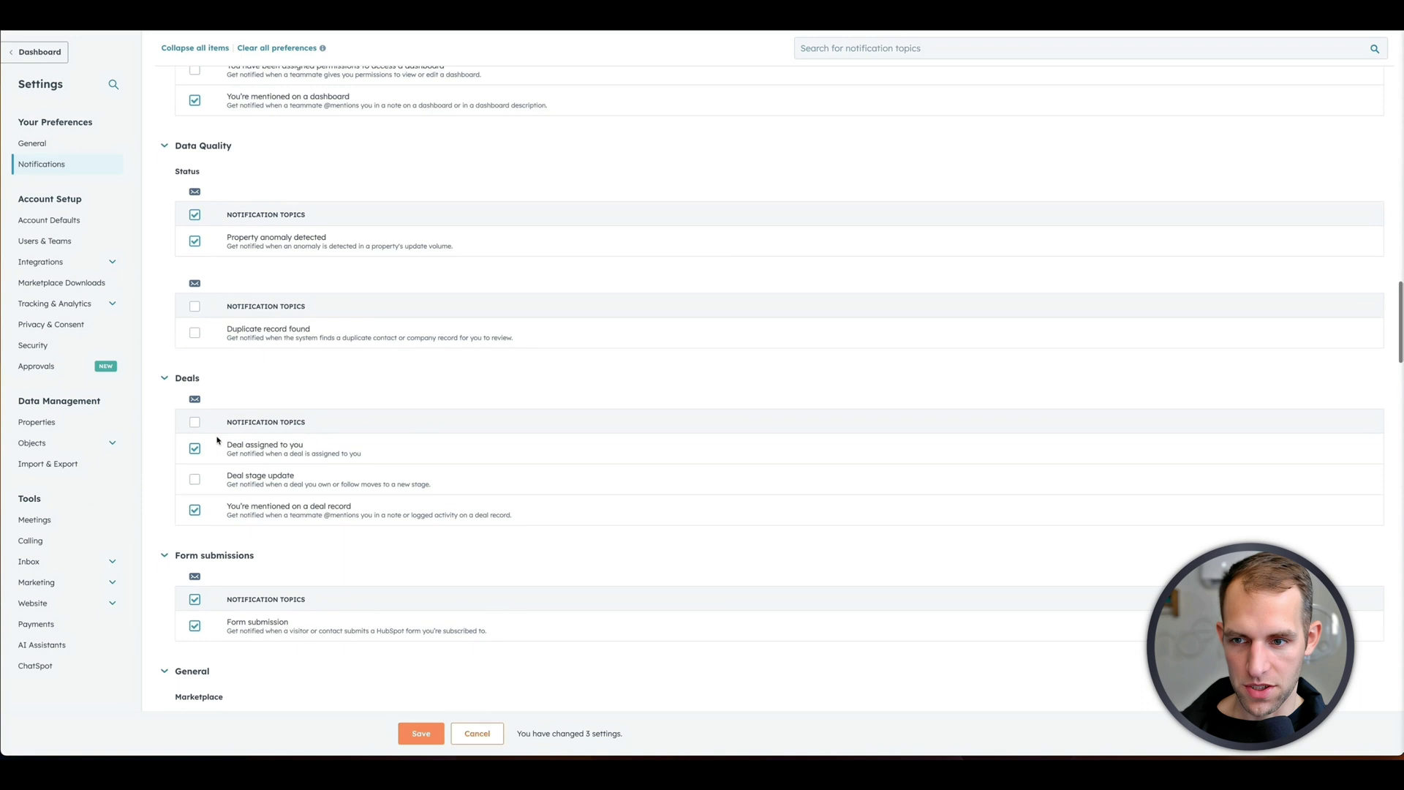
{"action": "scroll", "coordinate": [222, 419], "scroll_direction": "down", "scroll_amount": 1}
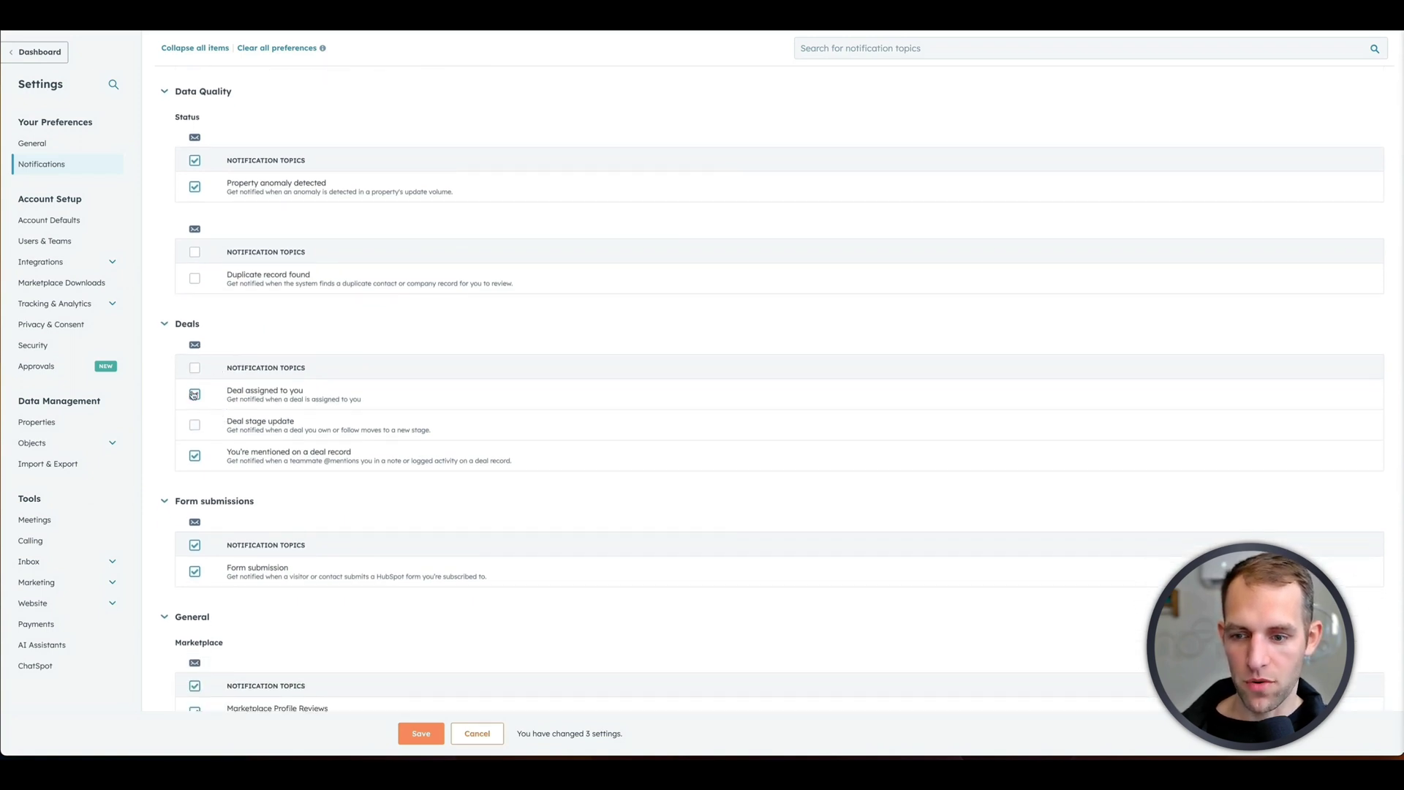
{"action": "scroll", "coordinate": [195, 384], "scroll_direction": "down", "scroll_amount": 2}
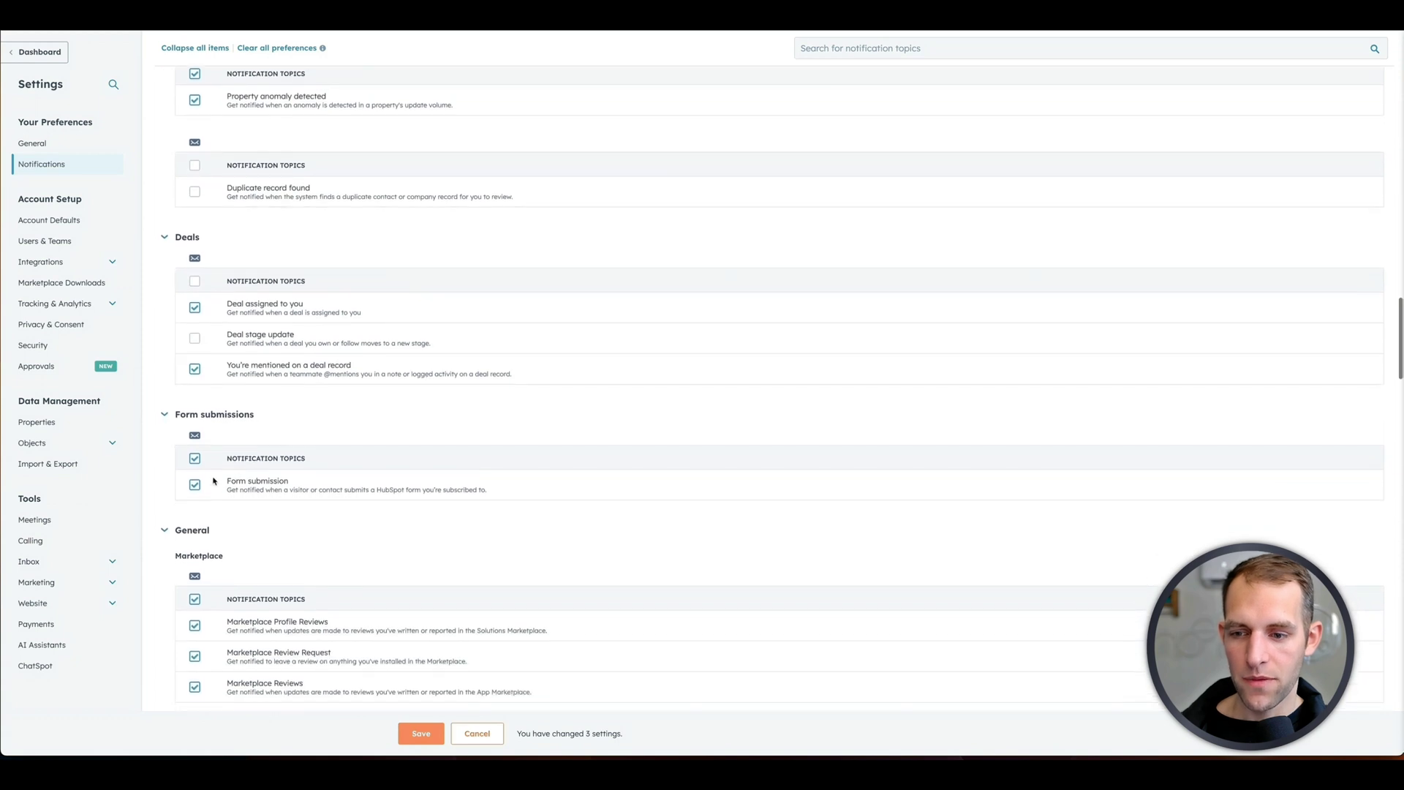
{"action": "left_click", "coordinate": [197, 459]}
Uncheck the Marketplace review, Company news, Cookie scan and Project activity email topics.
{"action": "scroll", "coordinate": [201, 439], "scroll_direction": "down", "scroll_amount": 6}
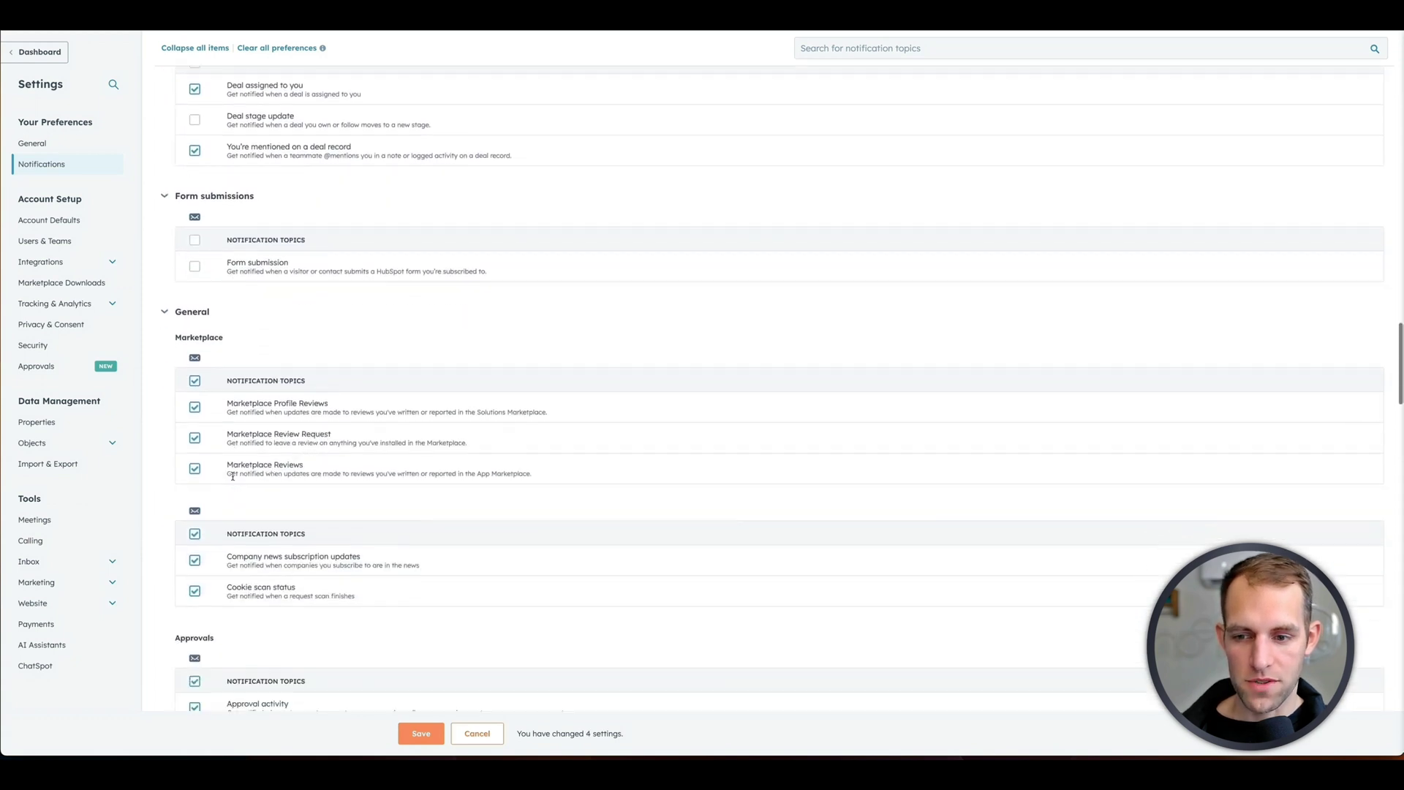
{"action": "left_click", "coordinate": [195, 345]}
{"action": "scroll", "coordinate": [196, 351], "scroll_direction": "down", "scroll_amount": 3}
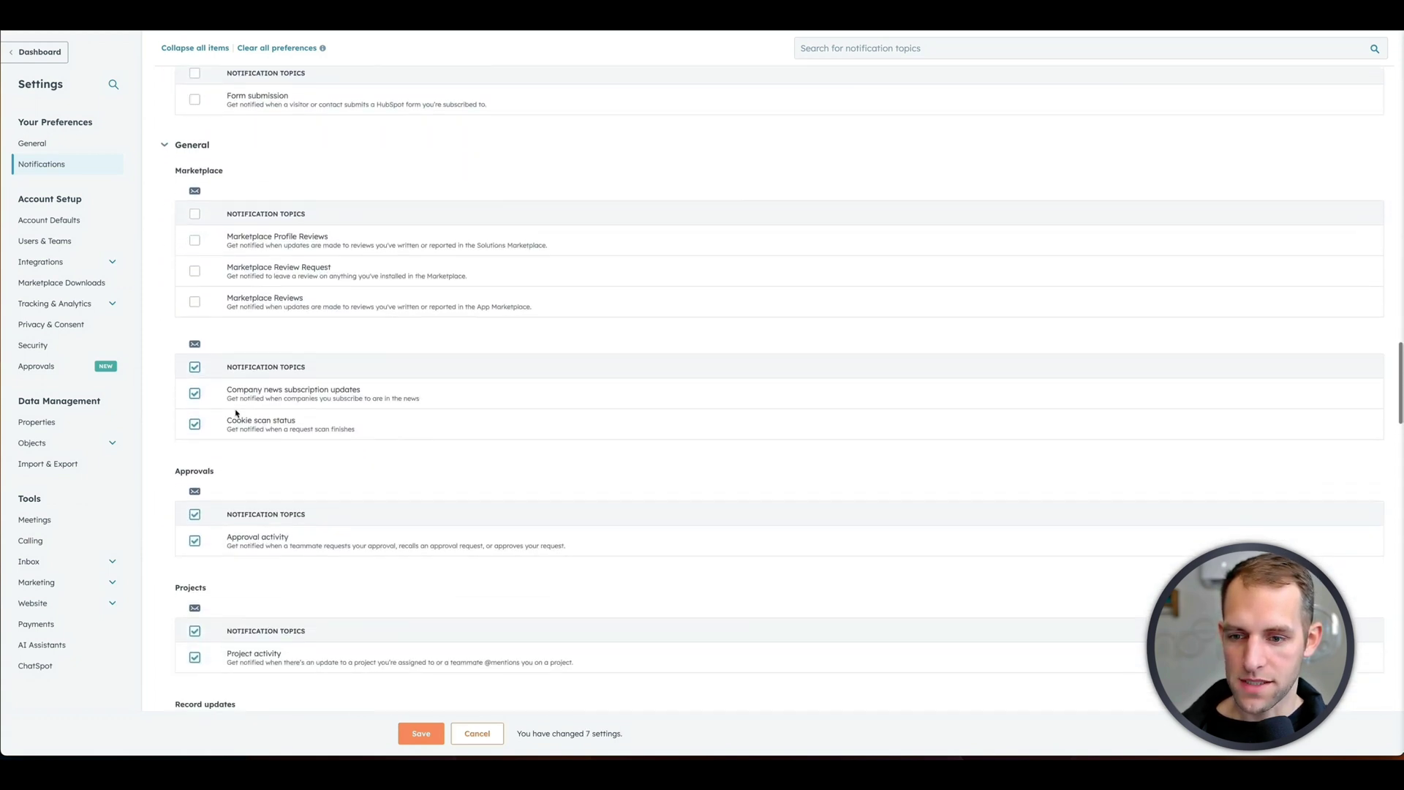
{"action": "left_click", "coordinate": [194, 366]}
{"action": "scroll", "coordinate": [195, 380], "scroll_direction": "down", "scroll_amount": 3}
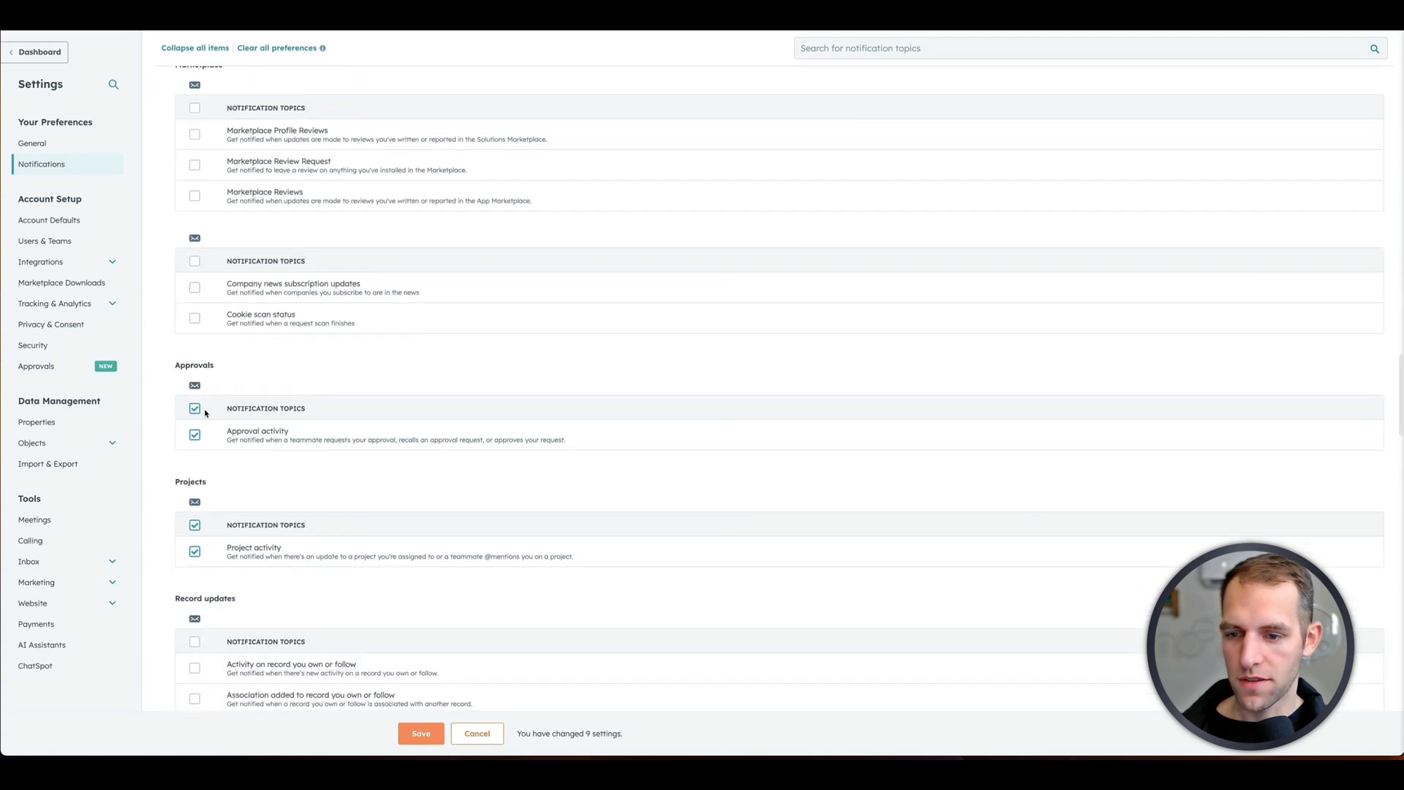
{"action": "scroll", "coordinate": [326, 471], "scroll_direction": "down", "scroll_amount": 3}
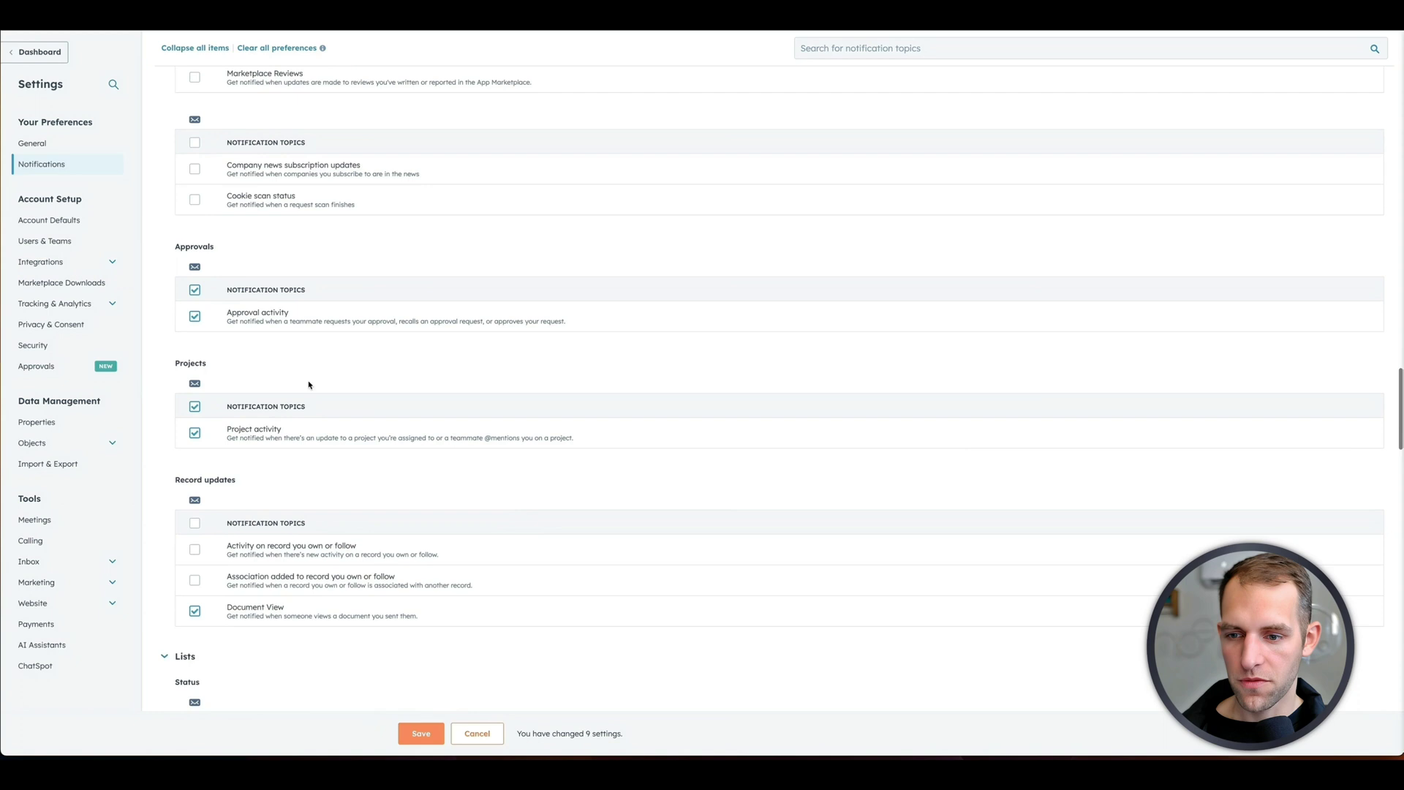
{"action": "left_click", "coordinate": [195, 406]}
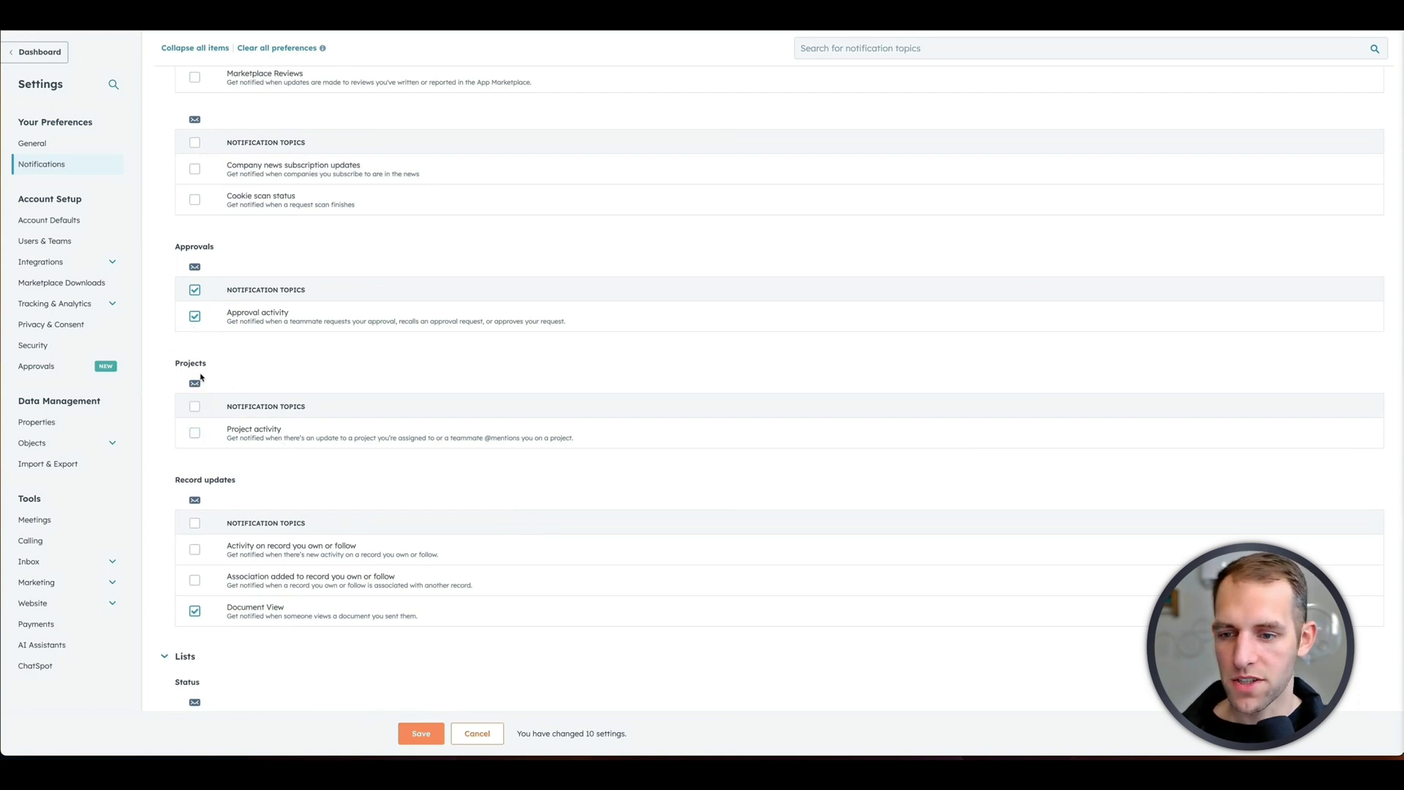
Stop Document View emails and all template Marketplace purchase and refund emails.
{"action": "scroll", "coordinate": [209, 432], "scroll_direction": "down", "scroll_amount": 4}
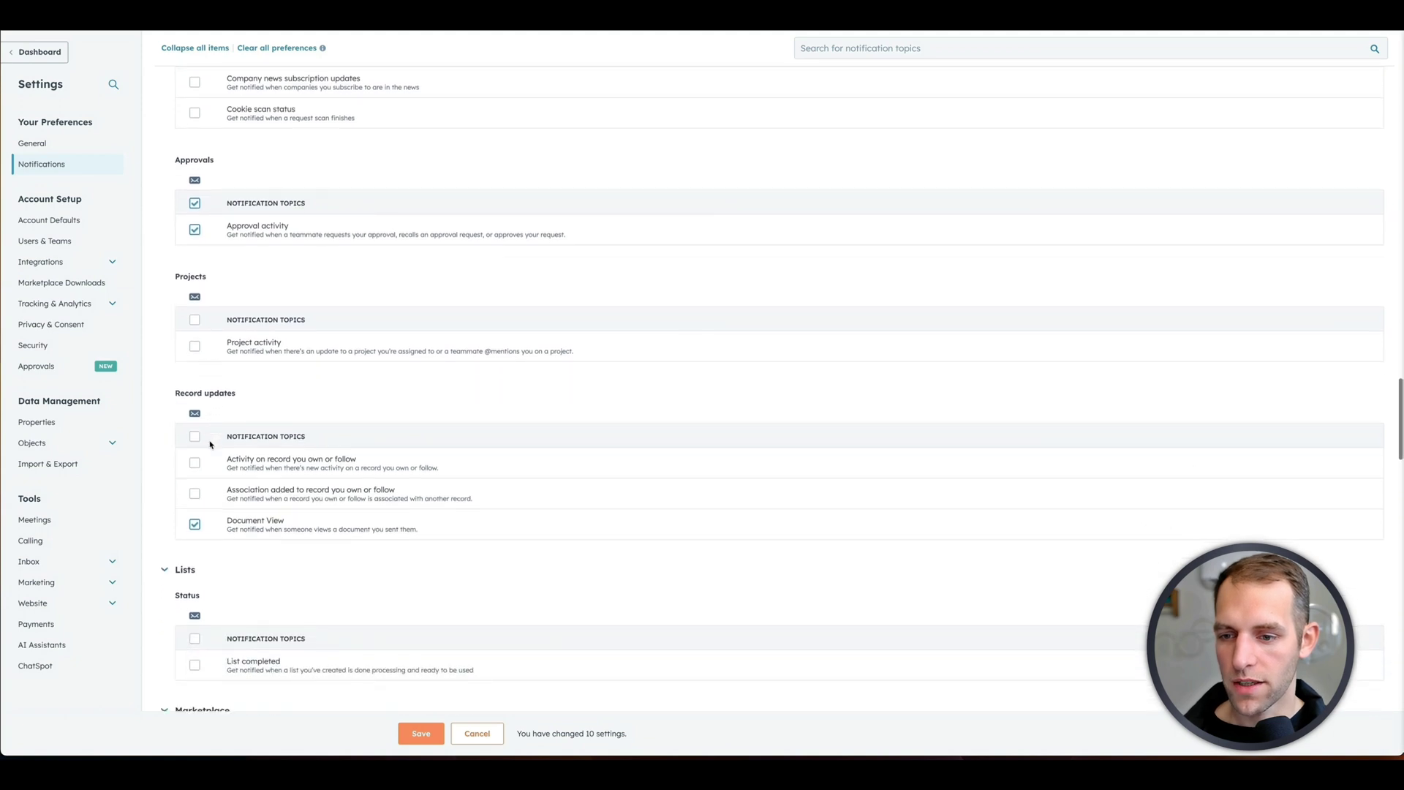
{"action": "scroll", "coordinate": [208, 426], "scroll_direction": "down", "scroll_amount": 3}
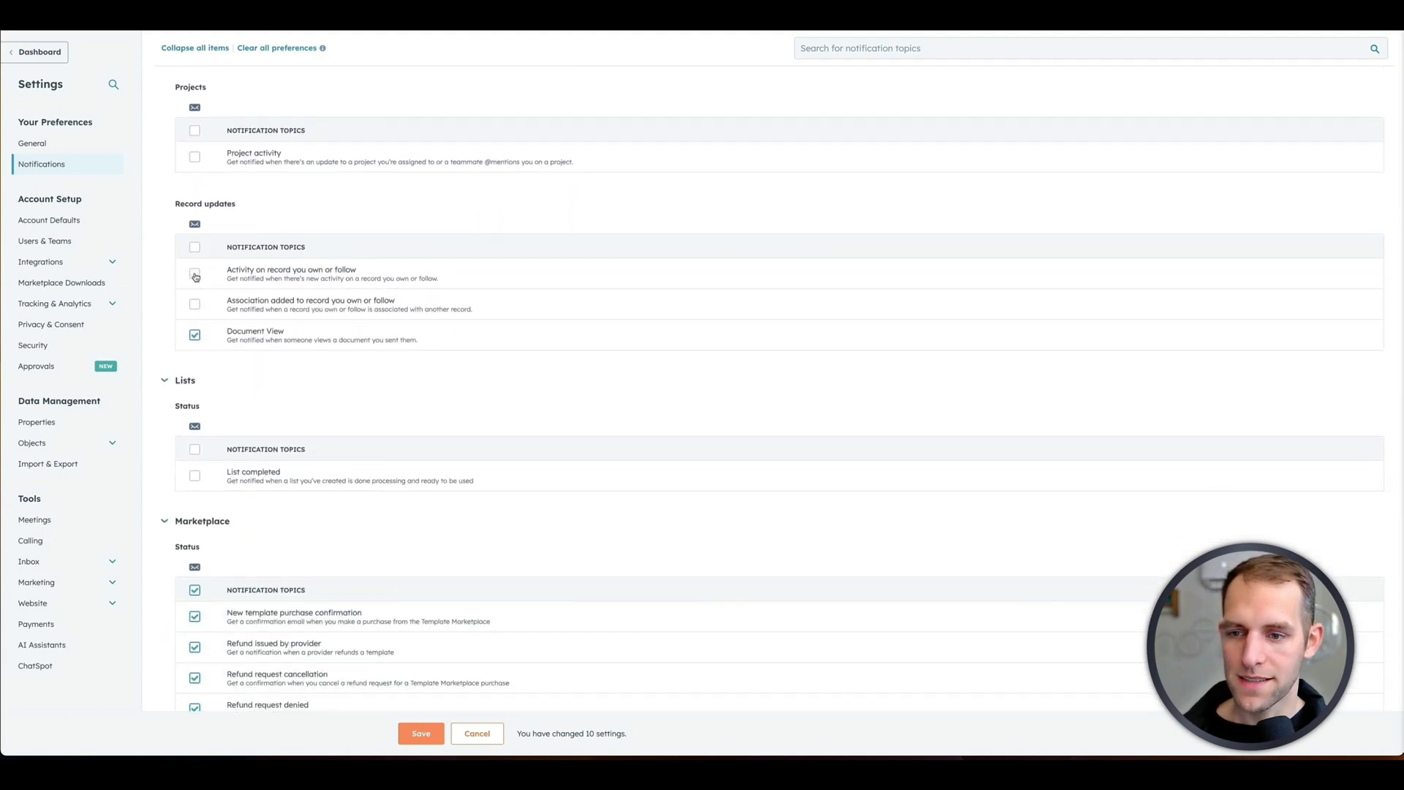
{"action": "left_click", "coordinate": [196, 336]}
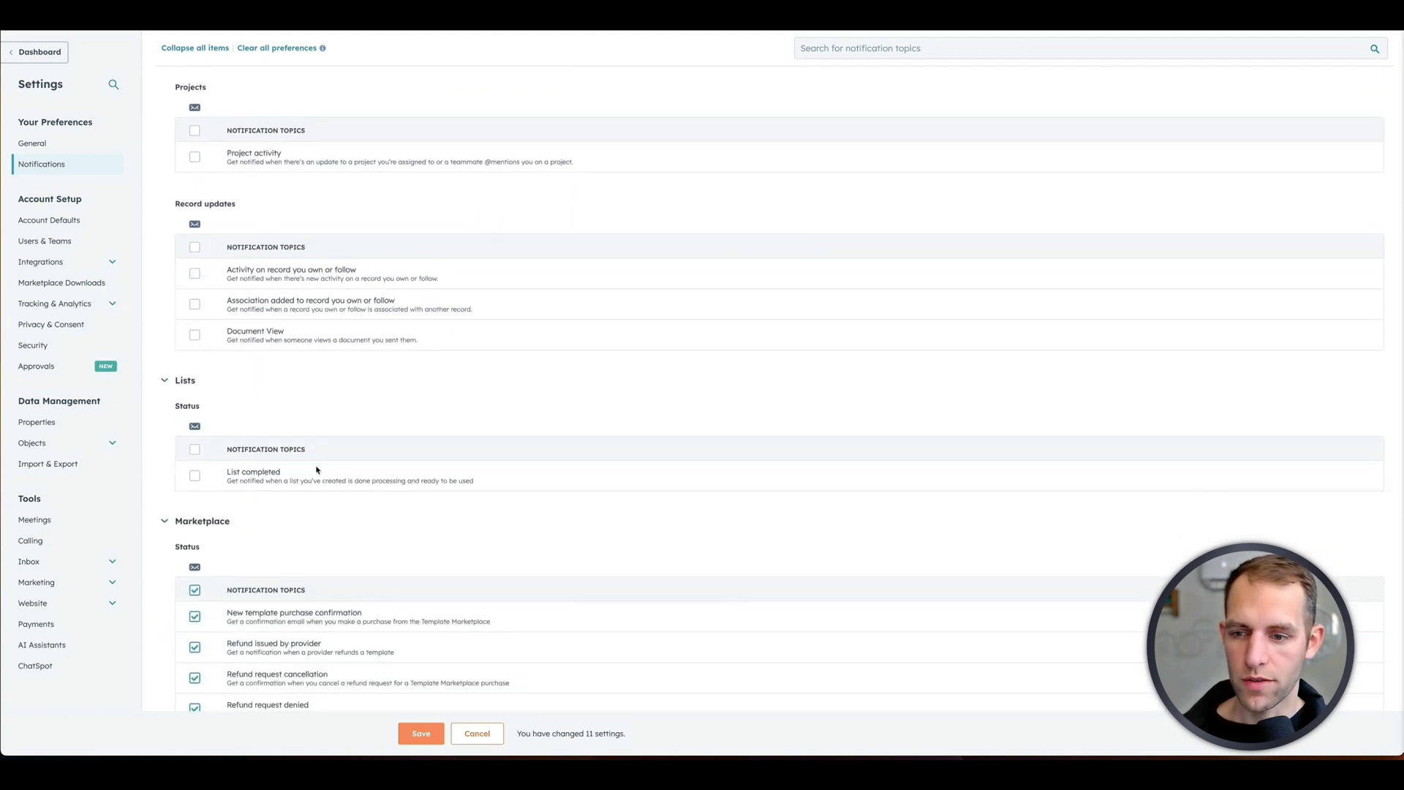
{"action": "scroll", "coordinate": [316, 470], "scroll_direction": "down", "scroll_amount": 8}
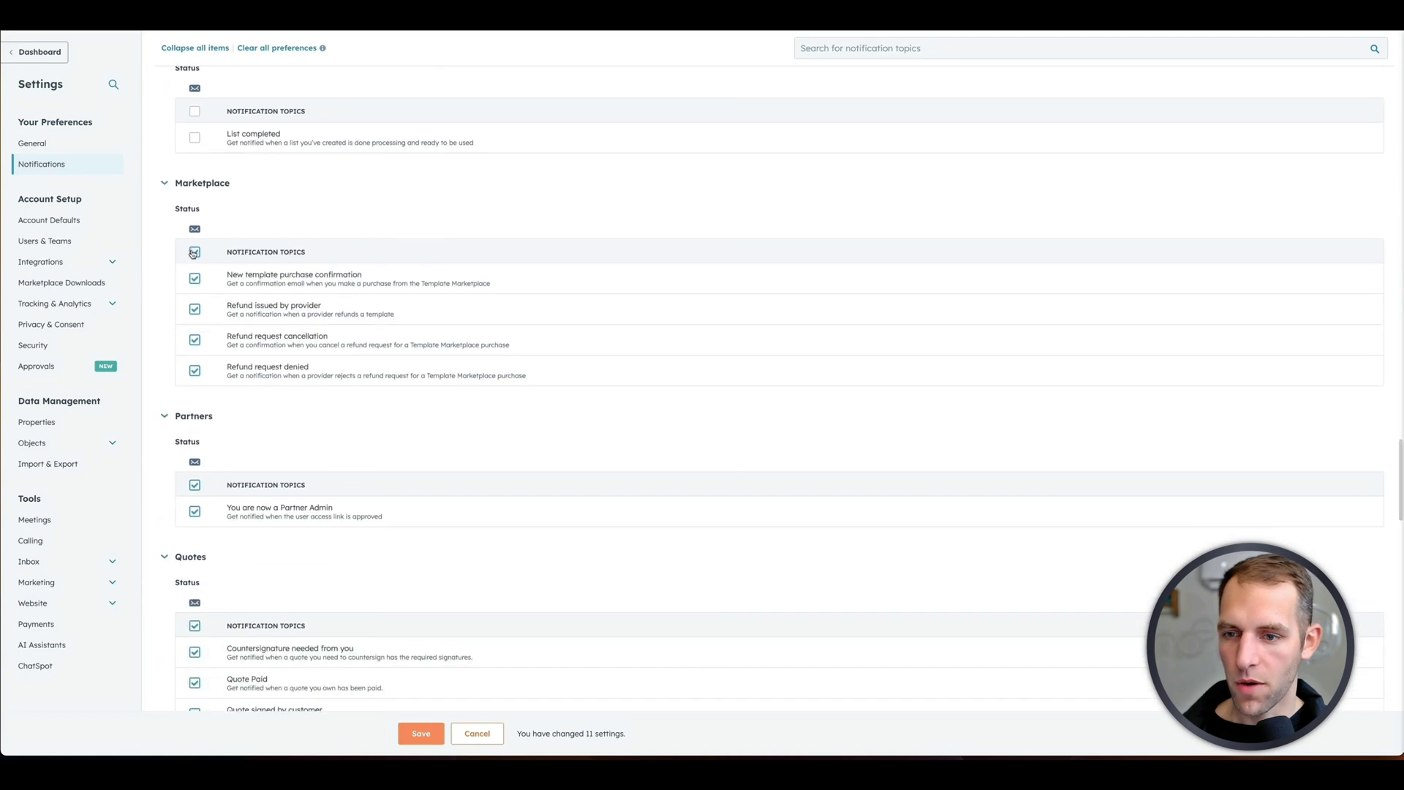
{"action": "left_click", "coordinate": [195, 253]}
Turn off the Partner Admin access notification and every Quotes email notification.
{"action": "scroll", "coordinate": [282, 418], "scroll_direction": "down", "scroll_amount": 3}
{"action": "left_click", "coordinate": [195, 383]}
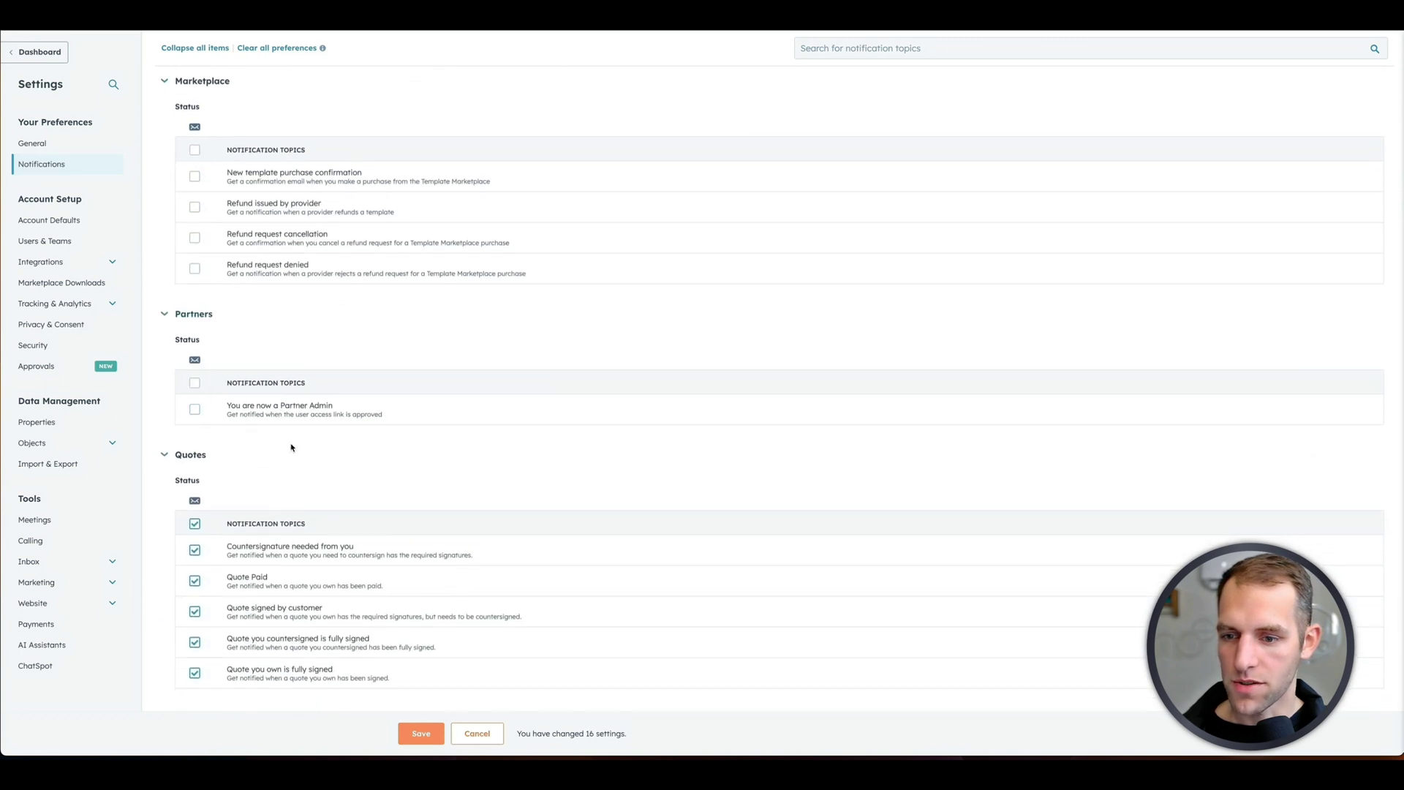
{"action": "scroll", "coordinate": [291, 448], "scroll_direction": "down", "scroll_amount": 5}
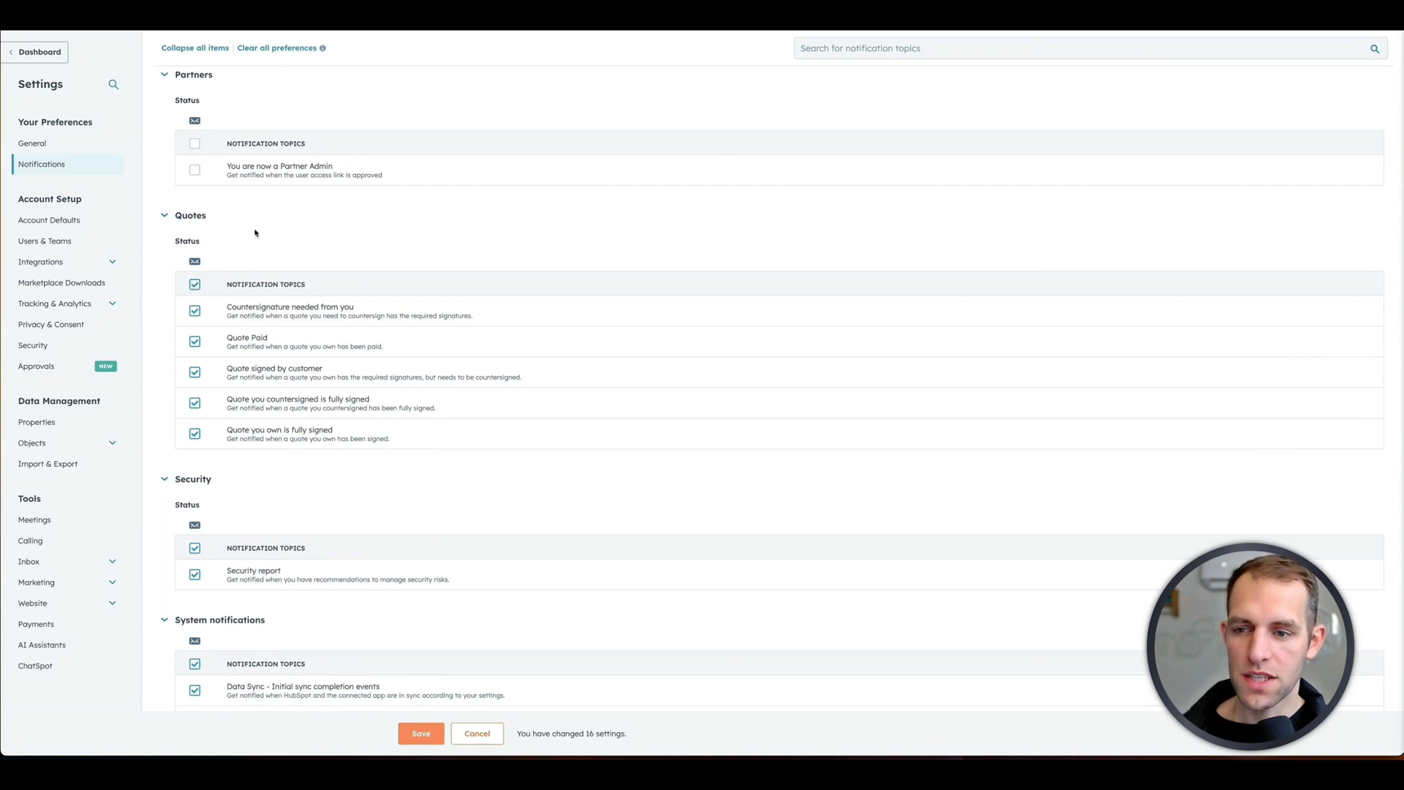
{"action": "left_click", "coordinate": [195, 284]}
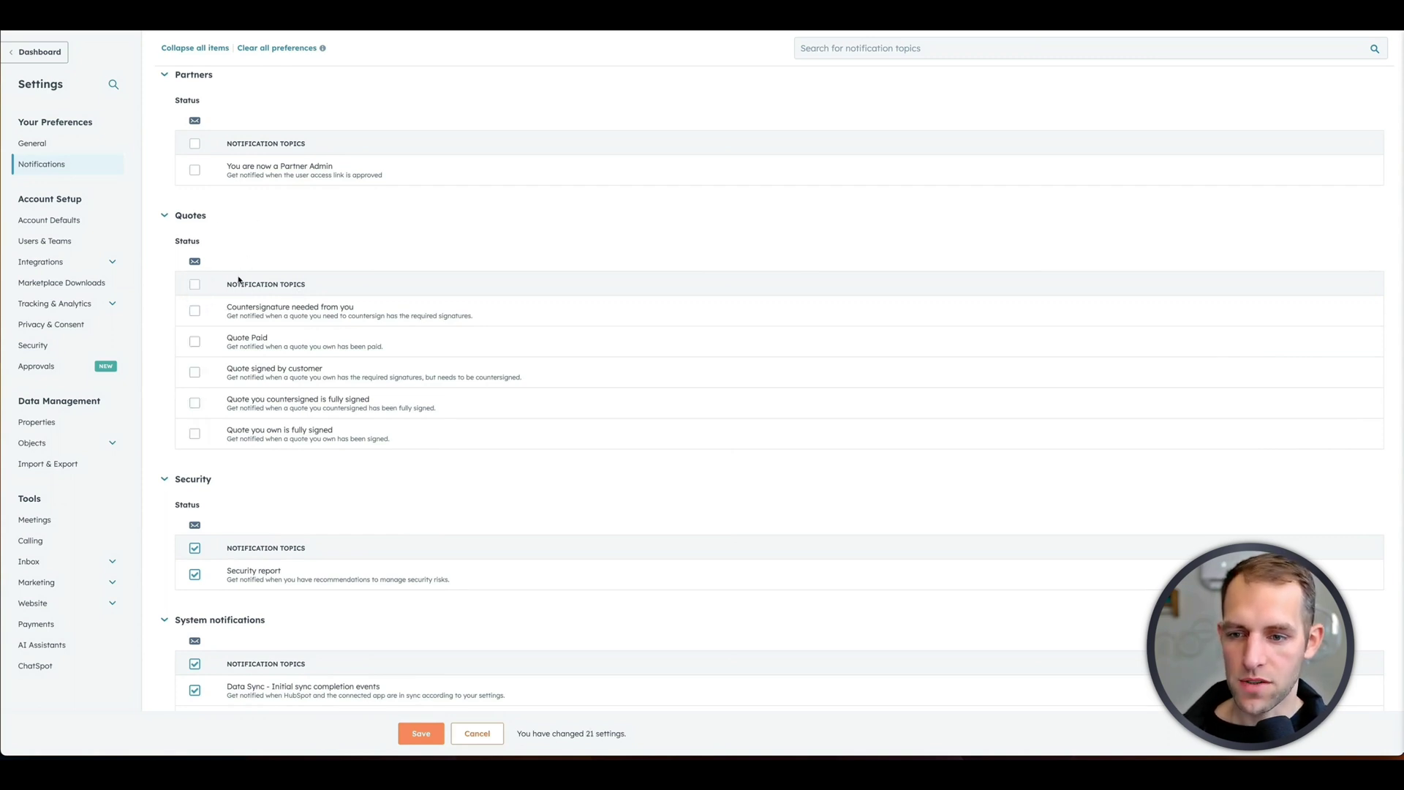
{"action": "scroll", "coordinate": [279, 468], "scroll_direction": "down", "scroll_amount": 2}
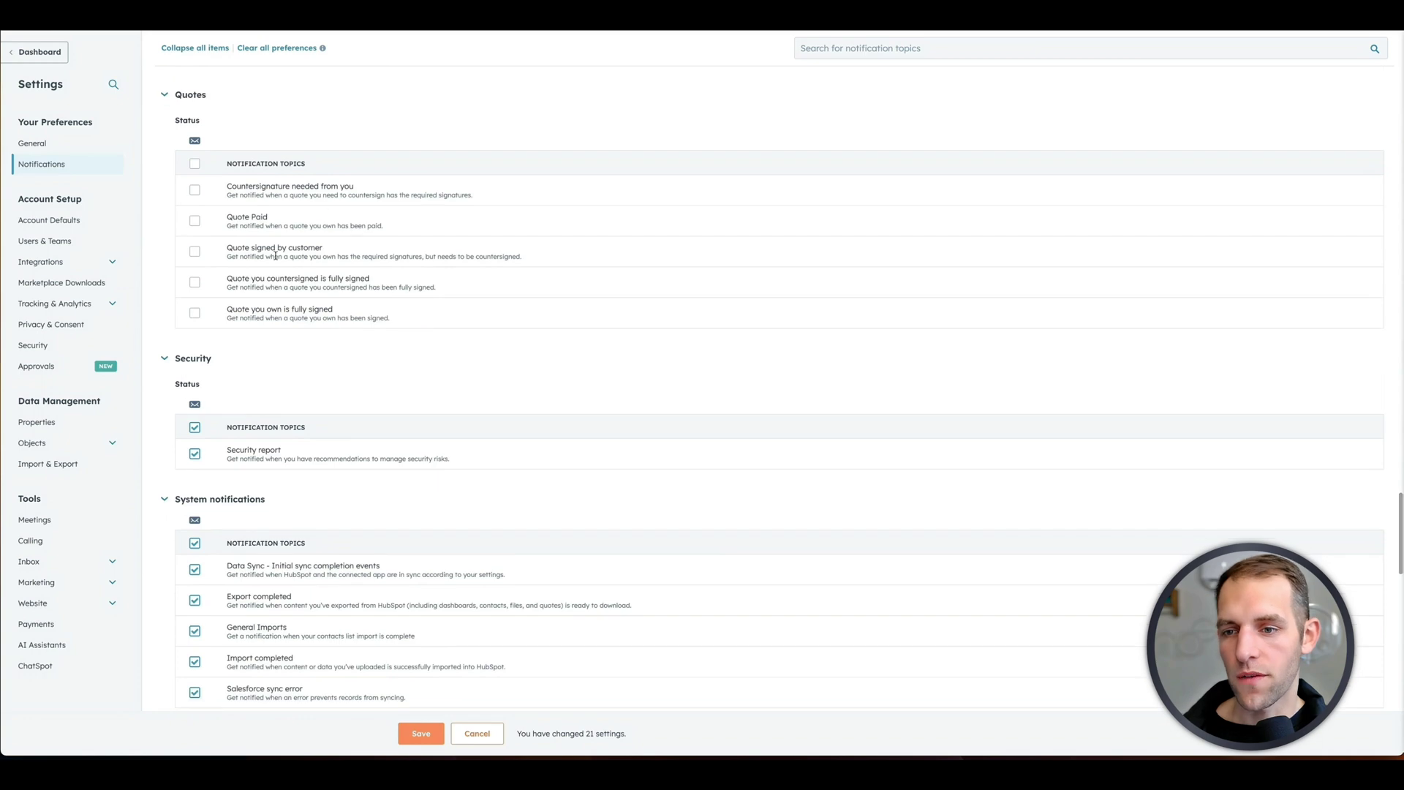
{"action": "scroll", "coordinate": [281, 517], "scroll_direction": "down", "scroll_amount": 2}
{"action": "scroll", "coordinate": [280, 516], "scroll_direction": "down", "scroll_amount": 2}
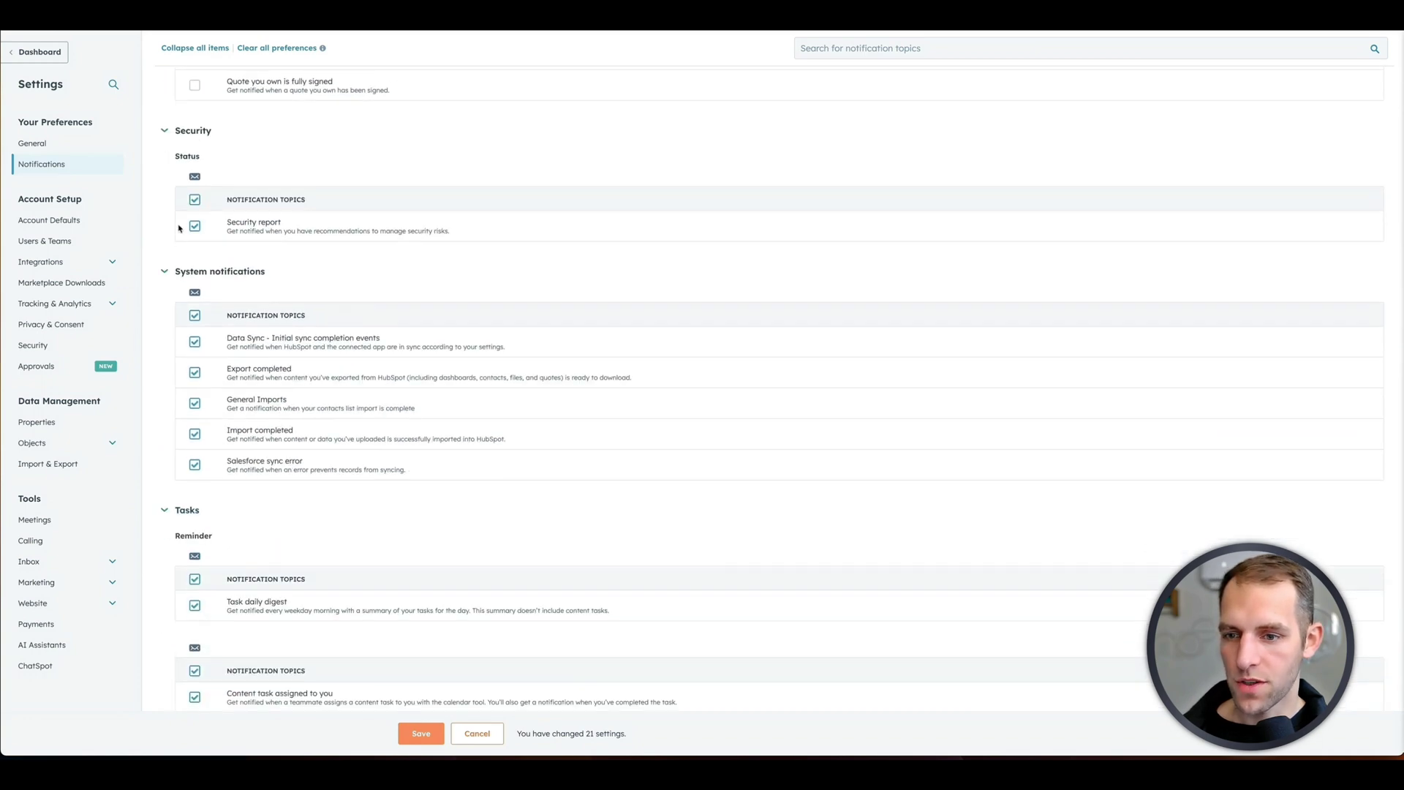
{"action": "scroll", "coordinate": [295, 501], "scroll_direction": "down", "scroll_amount": 10}
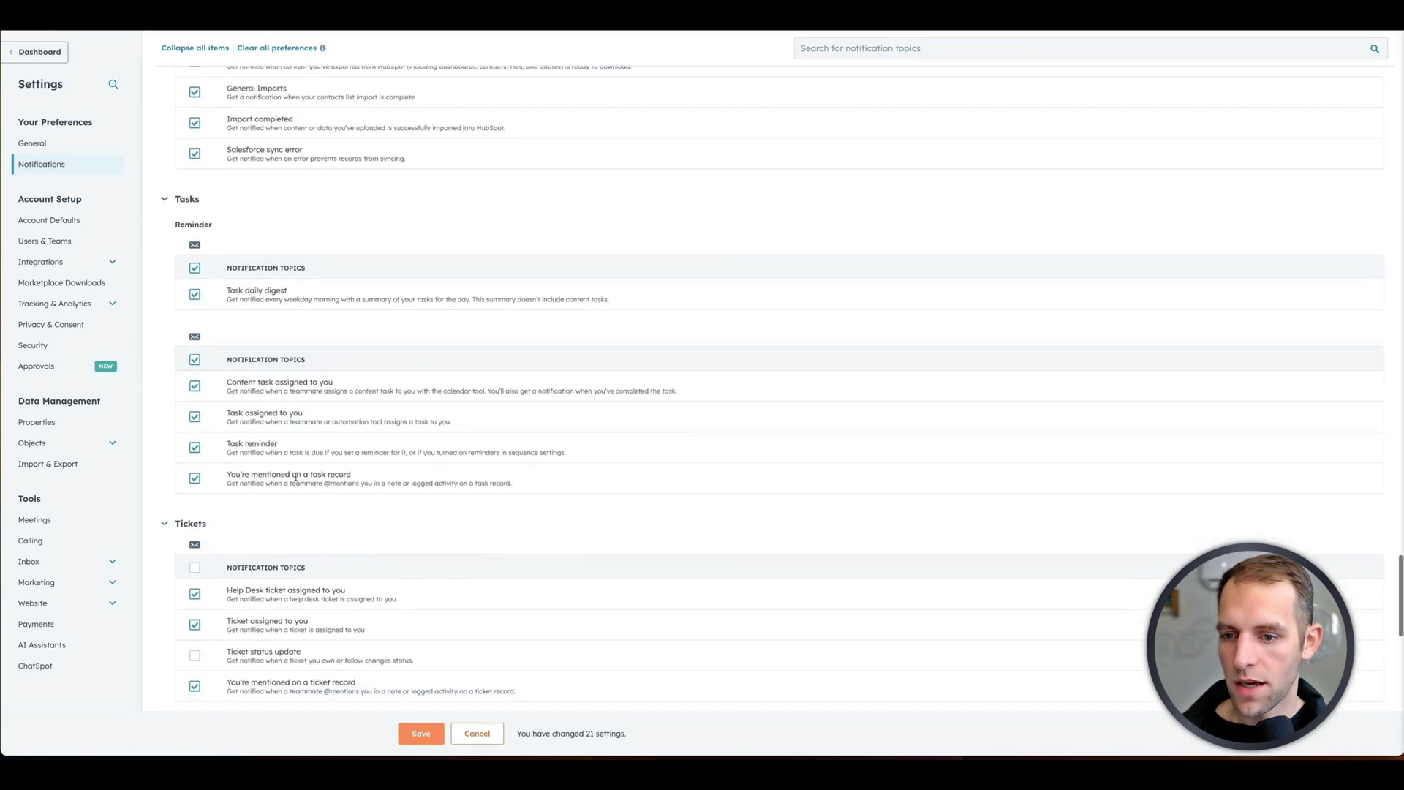
{"action": "scroll", "coordinate": [297, 485], "scroll_direction": "down", "scroll_amount": 2}
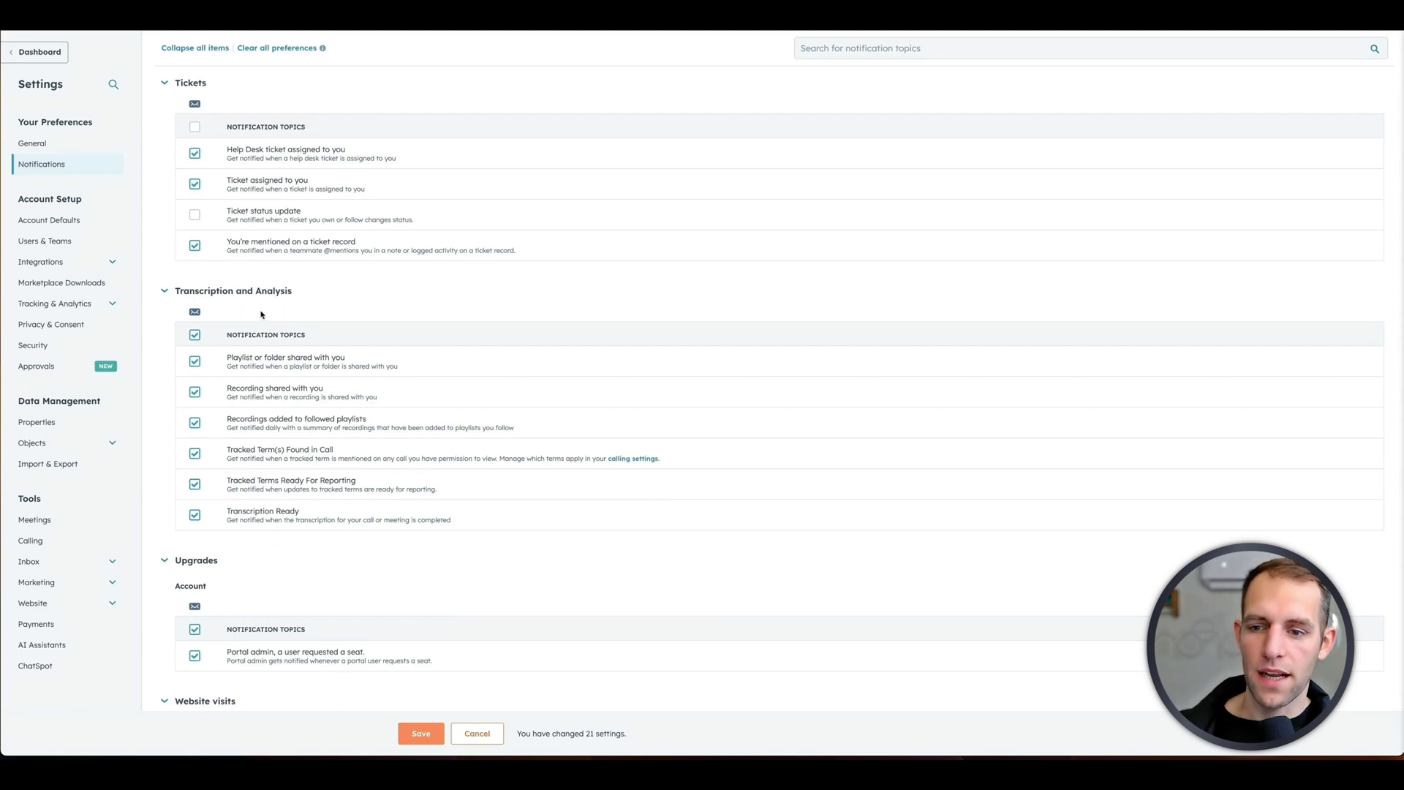
{"action": "scroll", "coordinate": [266, 236], "scroll_direction": "down", "scroll_amount": 7}
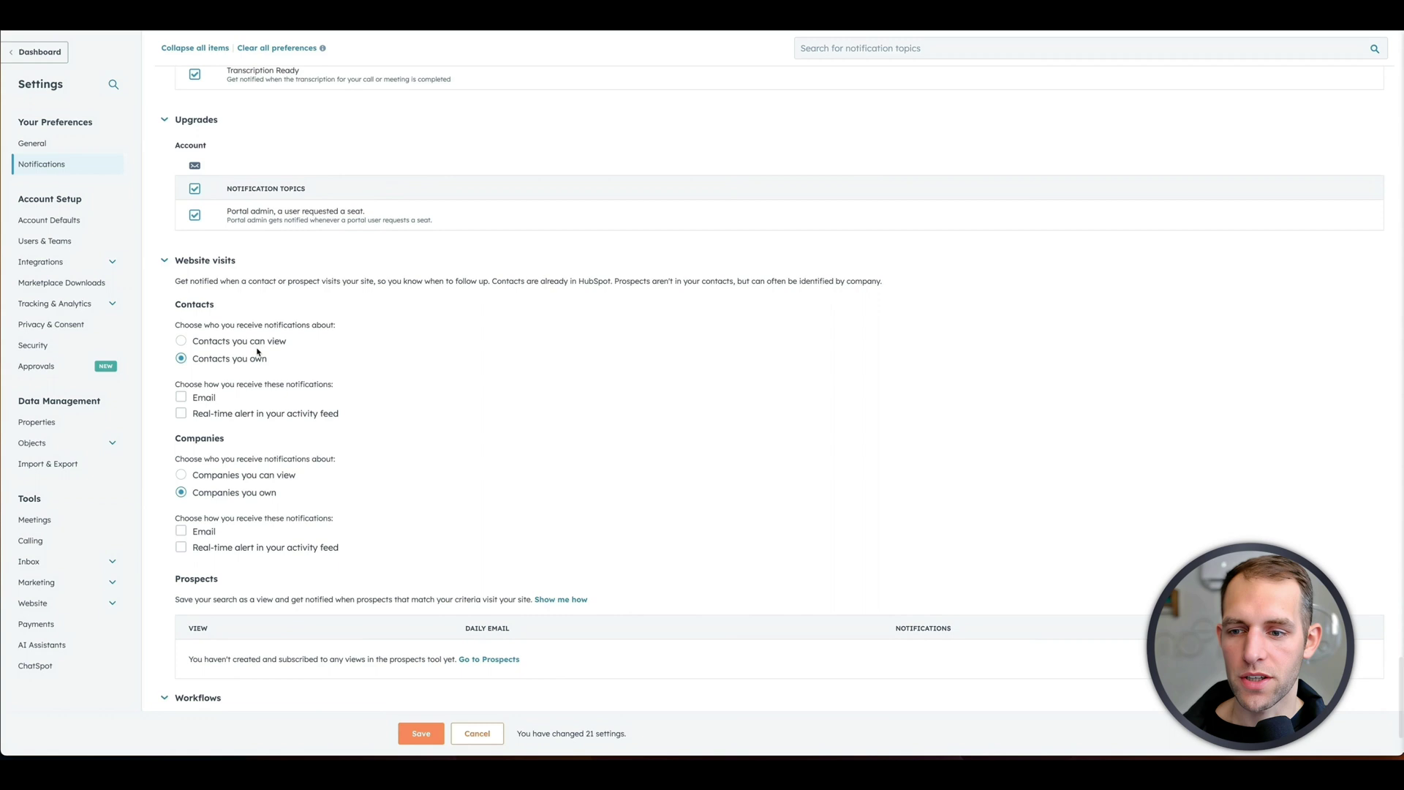
Enable real-time activity-feed alerts for owned contacts' website visits and uncheck all Workflows emails.
{"action": "scroll", "coordinate": [385, 372], "scroll_direction": "down", "scroll_amount": 2}
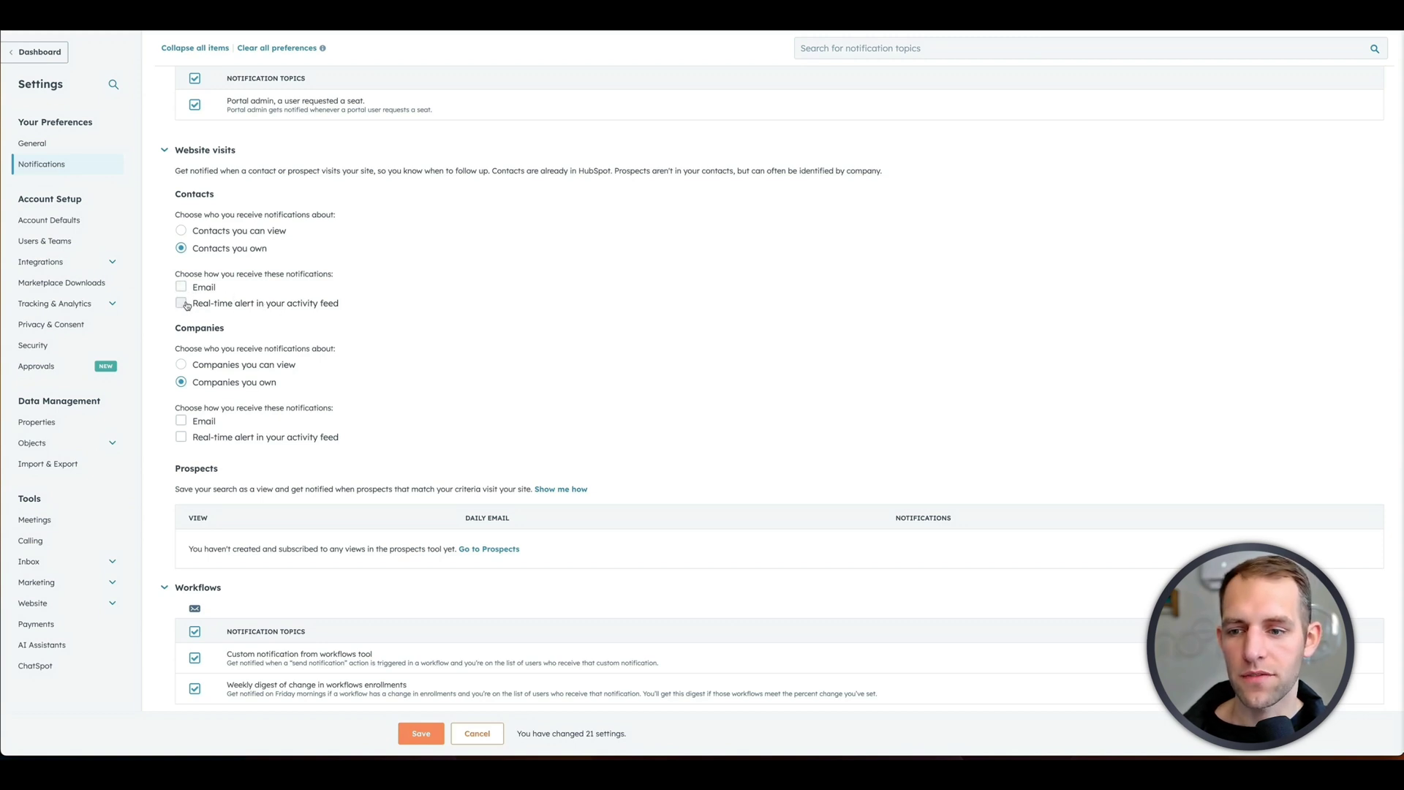
{"action": "left_click", "coordinate": [182, 304]}
{"action": "scroll", "coordinate": [360, 414], "scroll_direction": "down", "scroll_amount": 1}
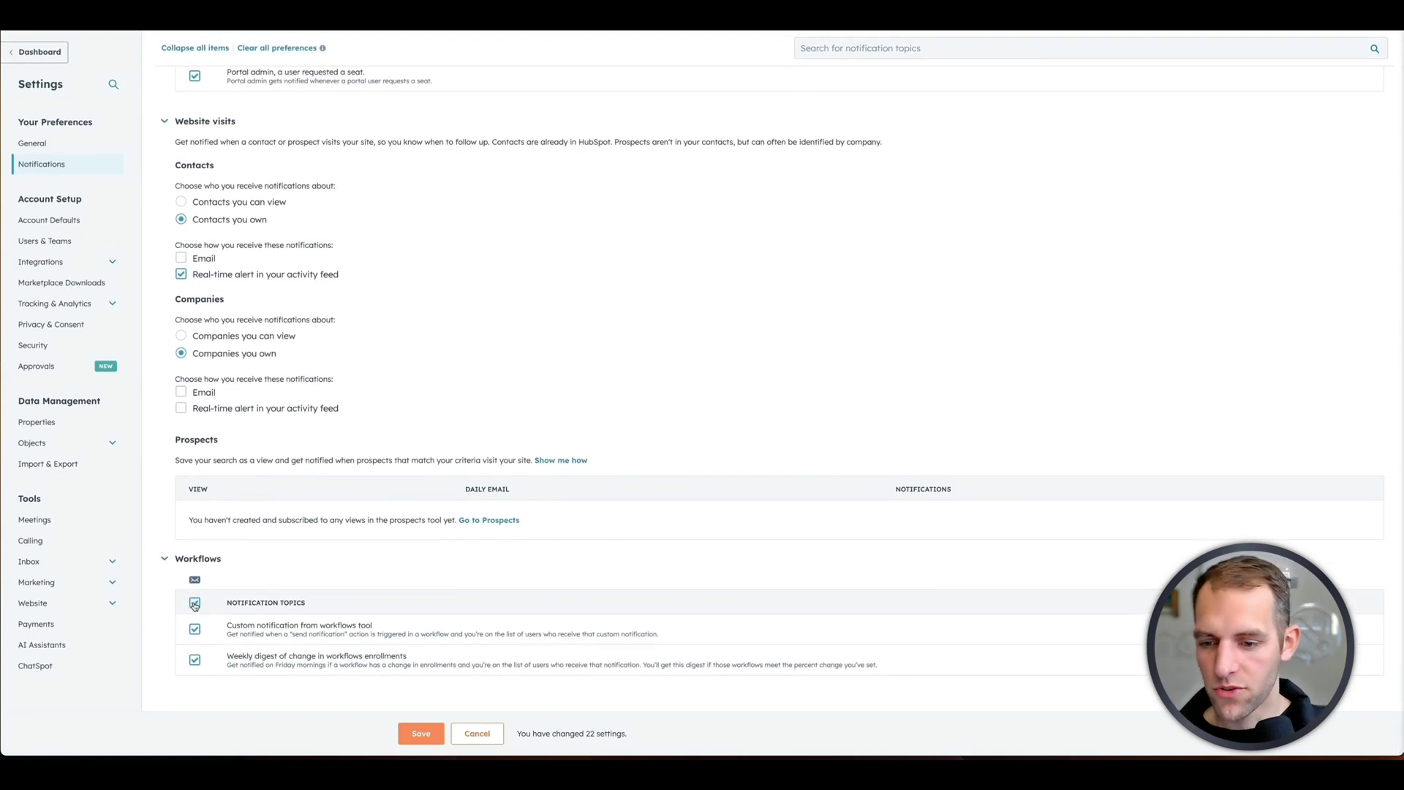
{"action": "left_click", "coordinate": [194, 603]}
{"action": "scroll", "coordinate": [237, 231], "scroll_direction": "down", "scroll_amount": 20}
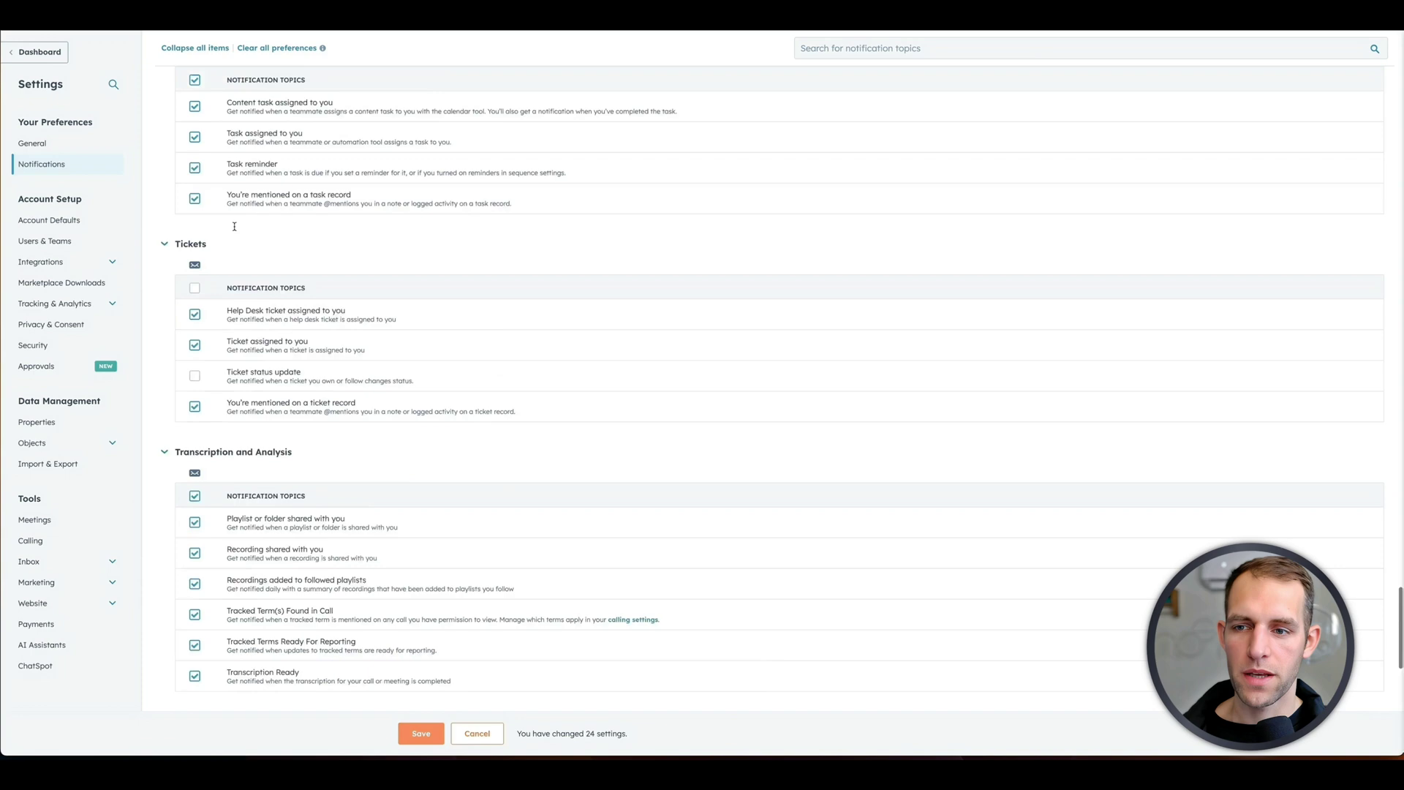
{"action": "scroll", "coordinate": [237, 231], "scroll_direction": "up", "scroll_amount": 20}
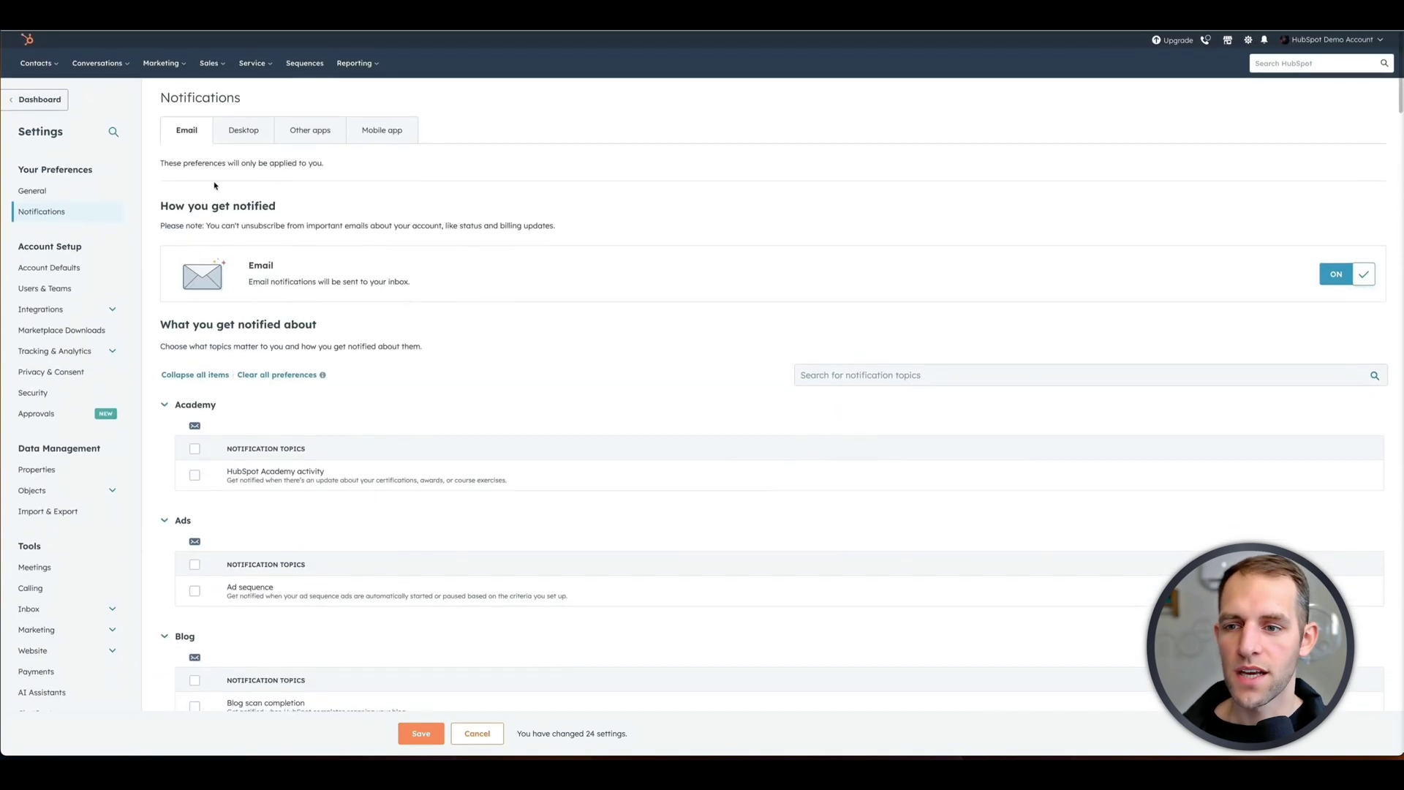